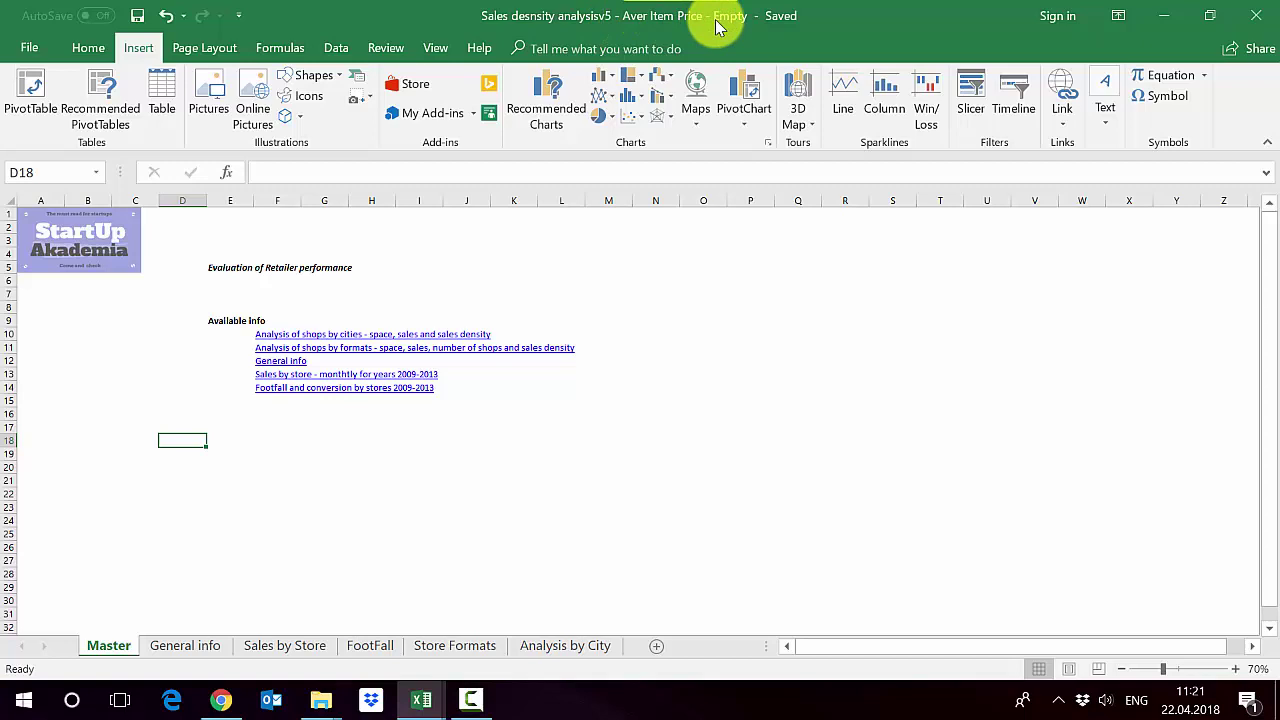
# - Examine the Sales by Store sheet's columns for net sales, margin, COGS, space, sales density, location type and store format
pyautogui.click(322, 650)
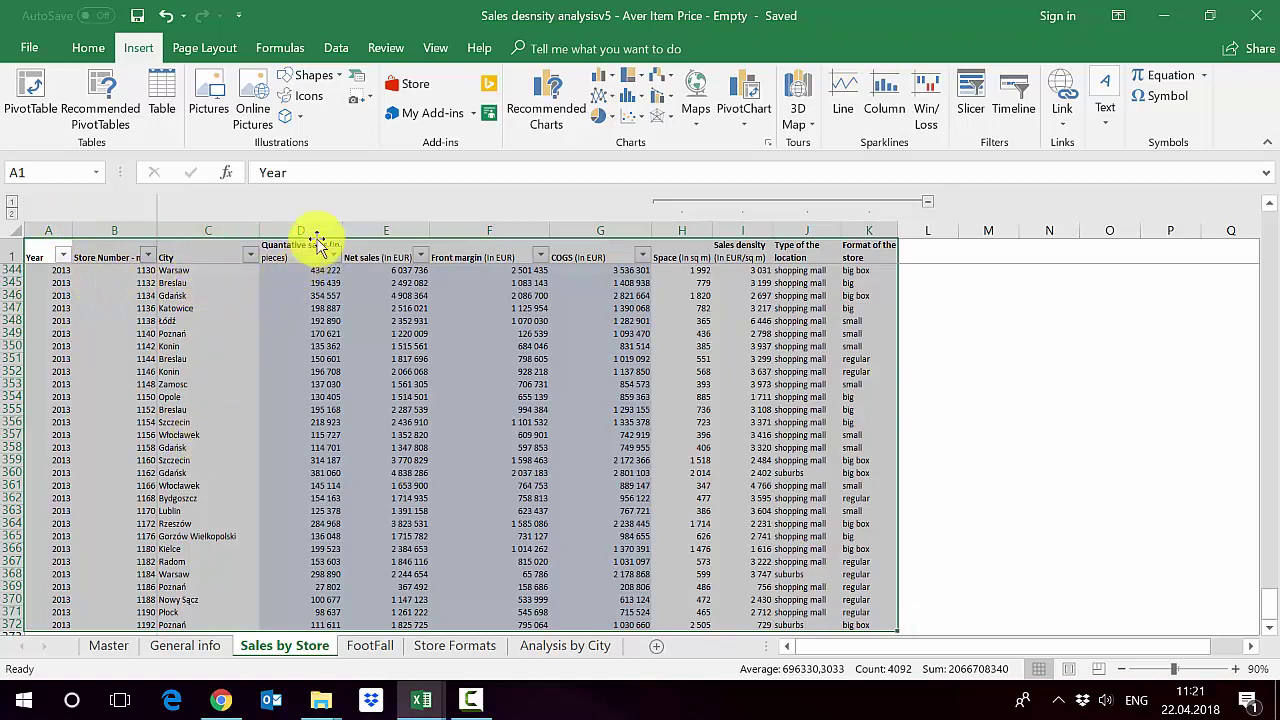
pyautogui.click(403, 270)
pyautogui.click(406, 230)
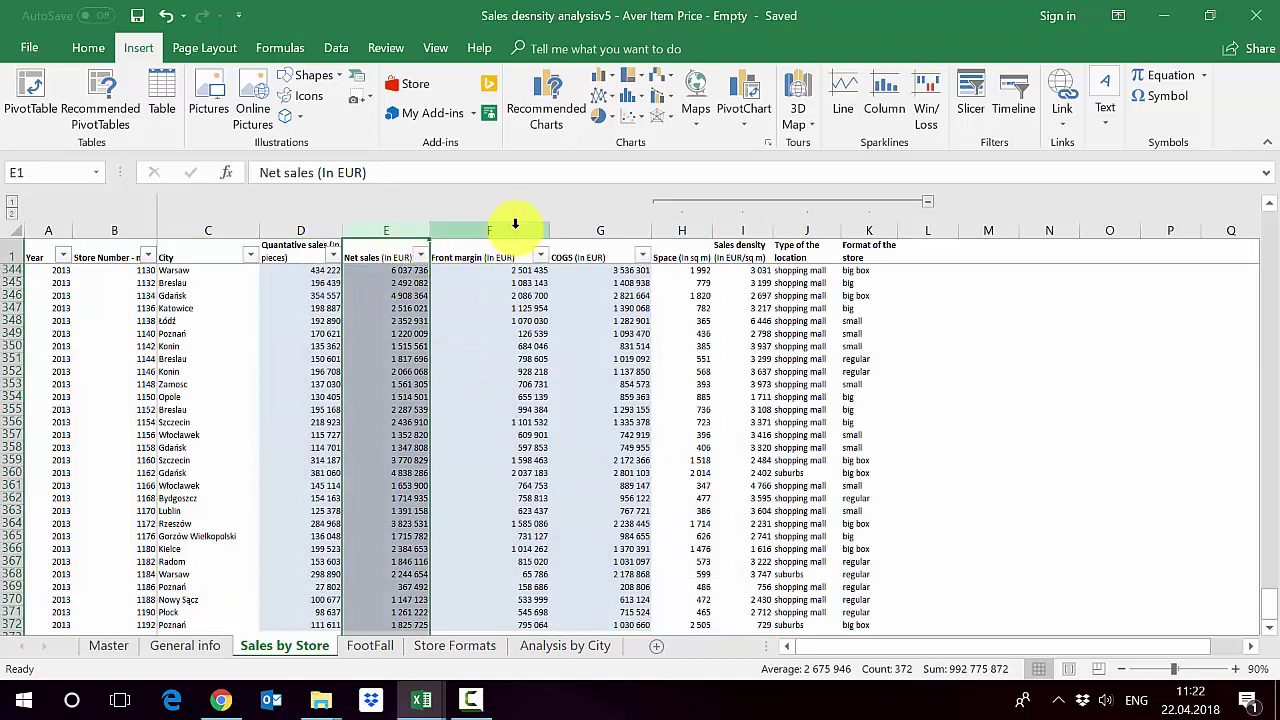
pyautogui.click(528, 224)
pyautogui.click(602, 229)
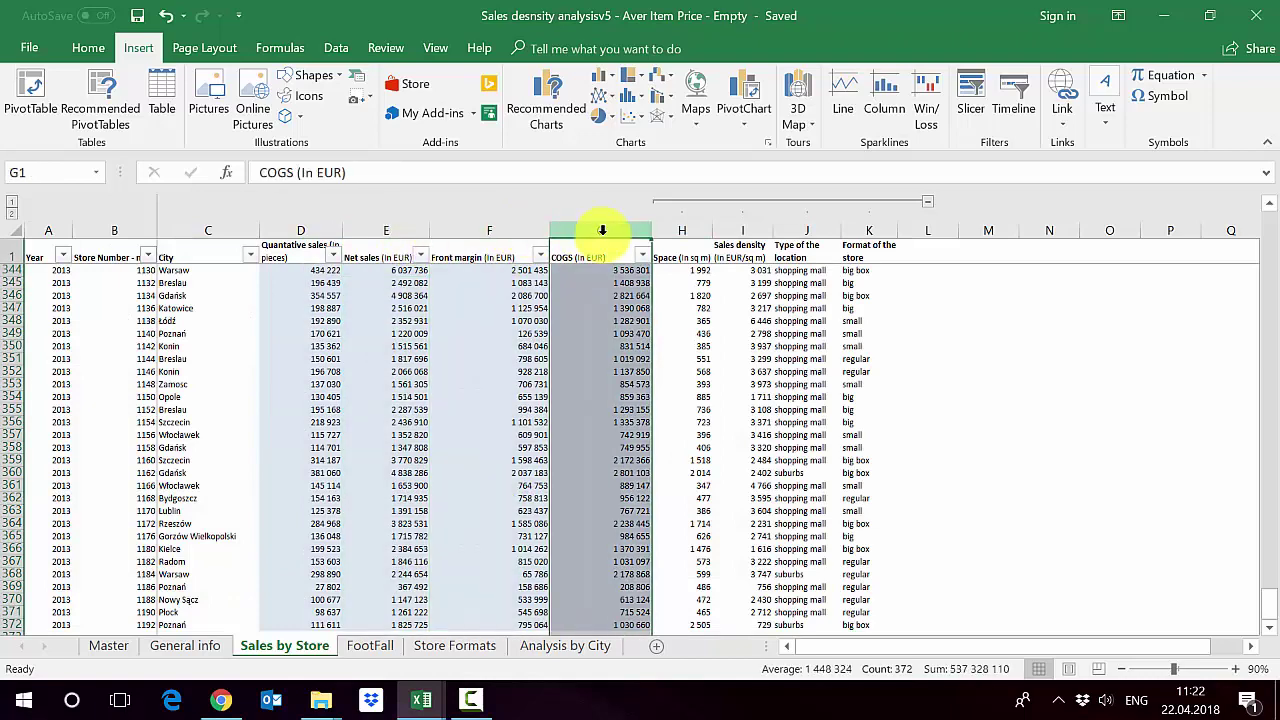
pyautogui.click(695, 223)
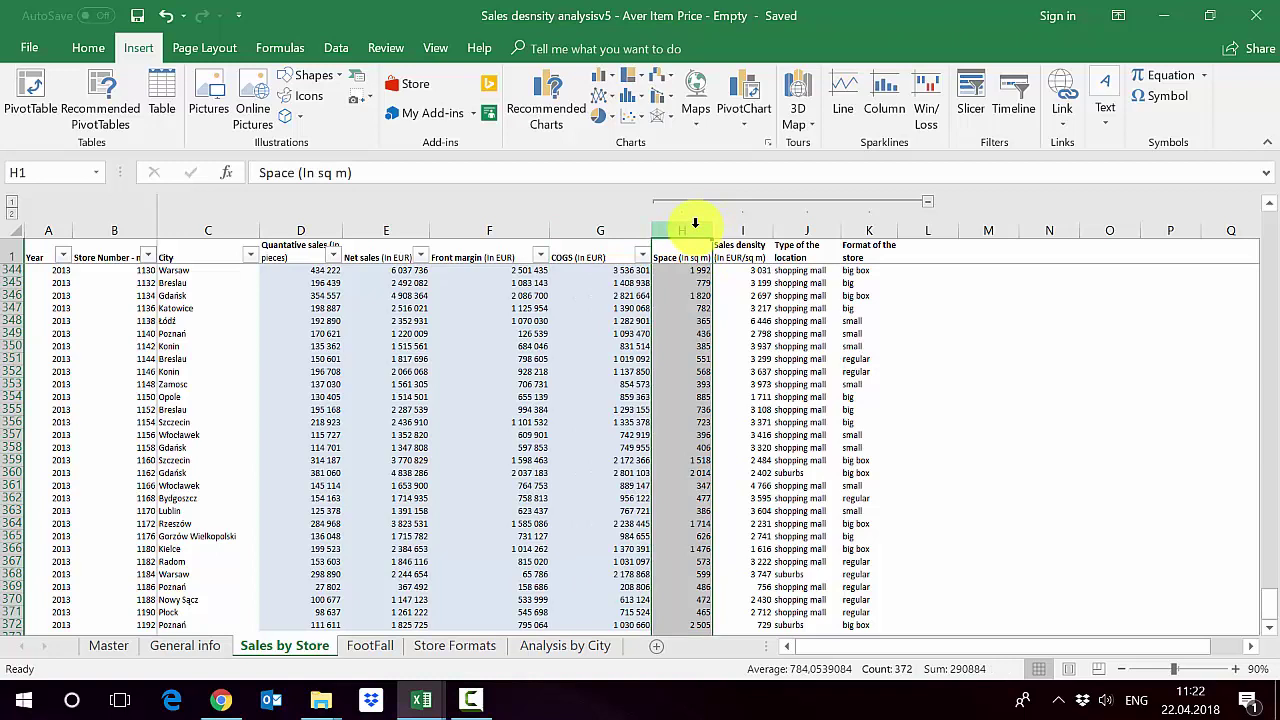
pyautogui.click(738, 227)
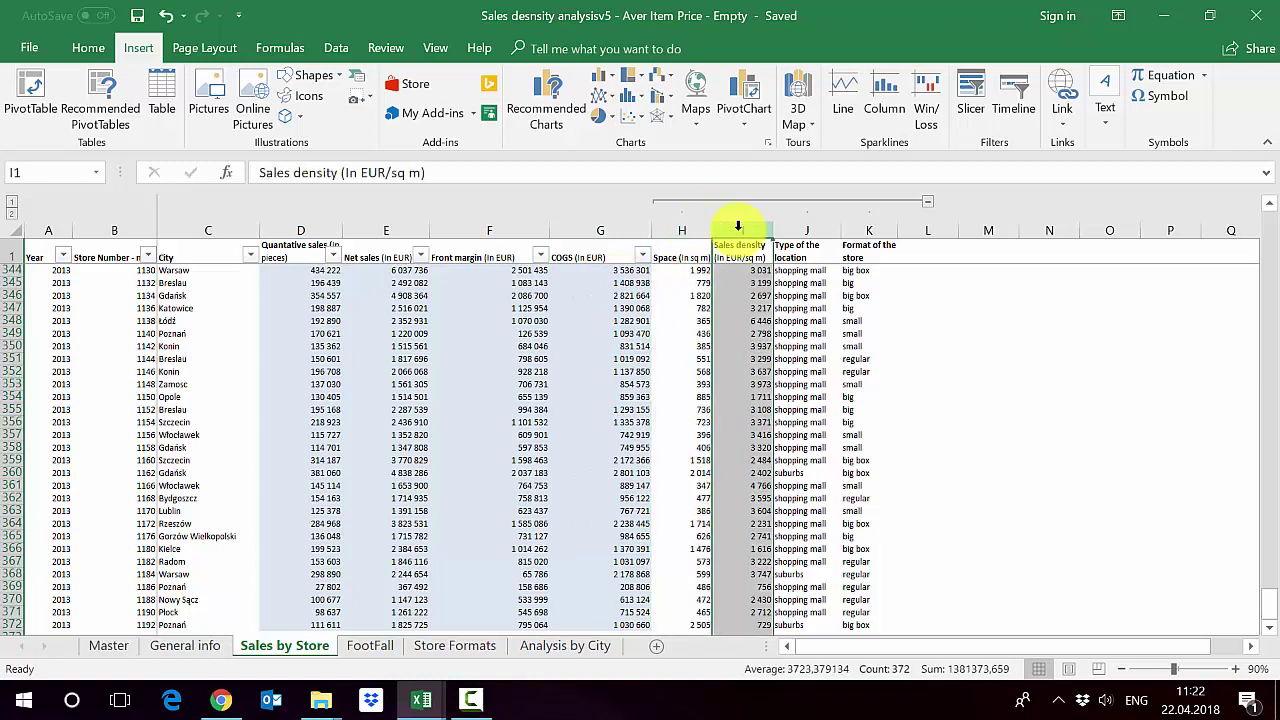
pyautogui.click(790, 230)
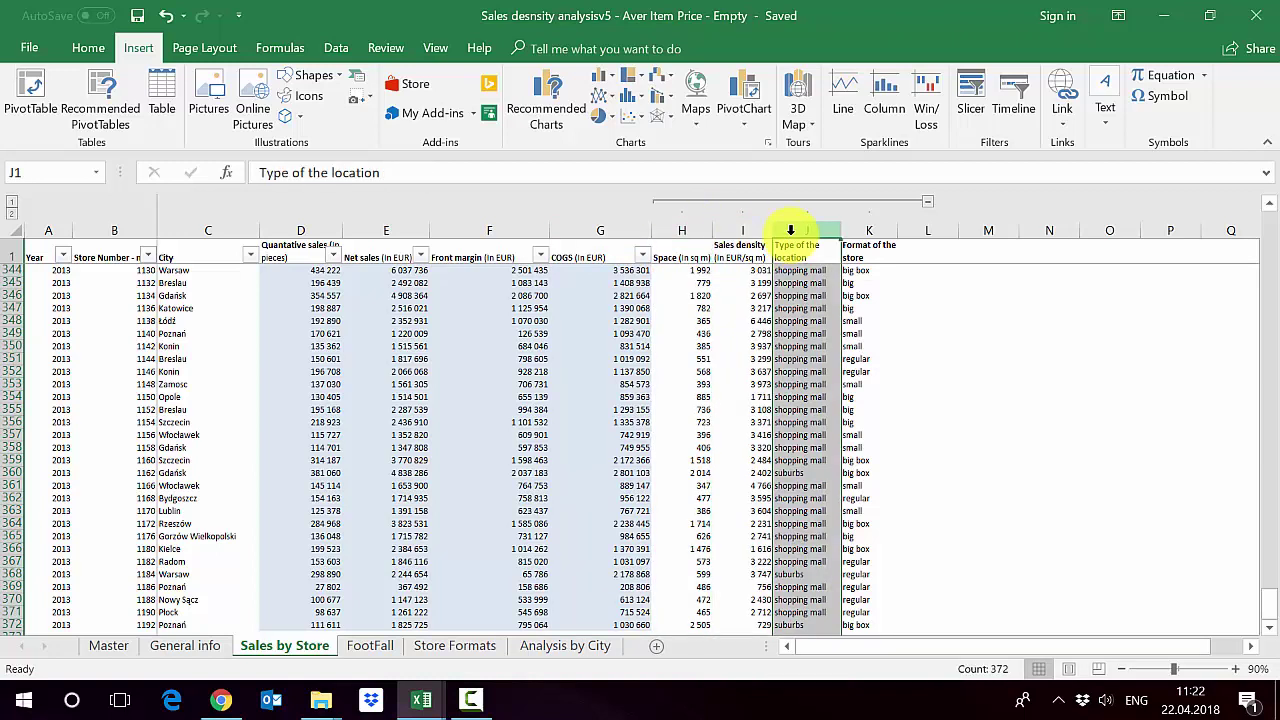
pyautogui.click(857, 232)
pyautogui.click(10, 270)
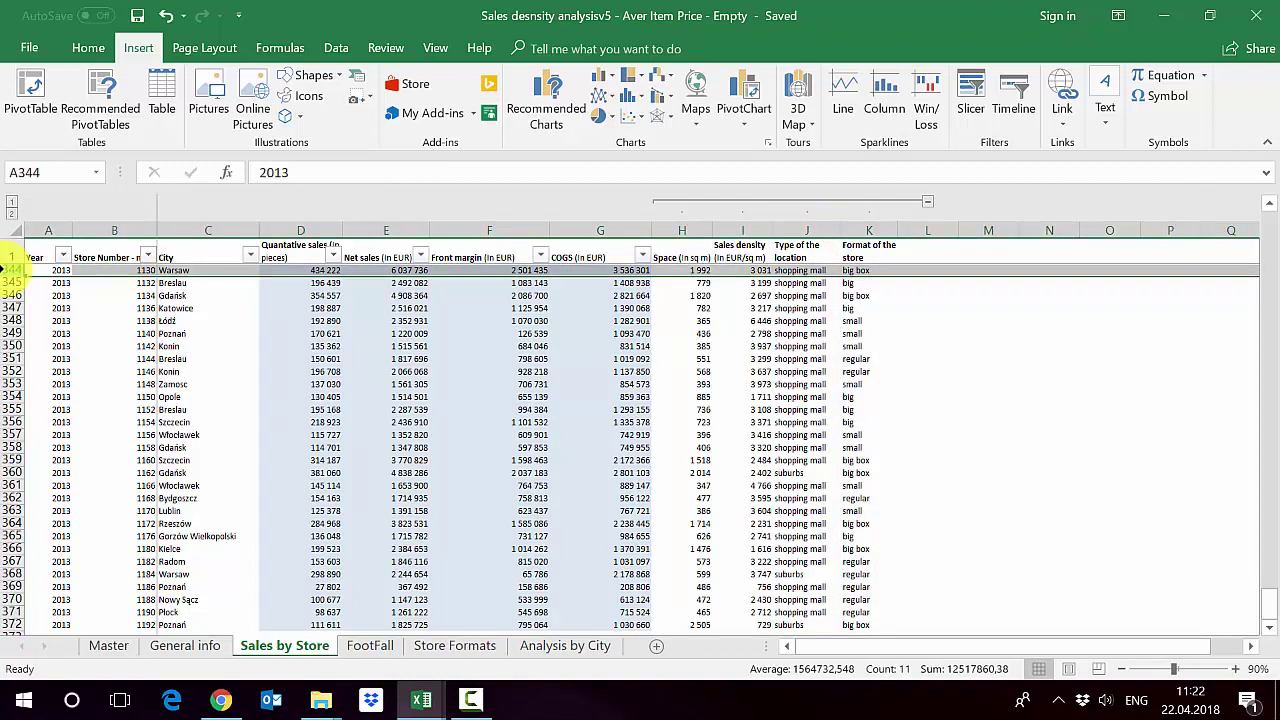
pyautogui.click(215, 295)
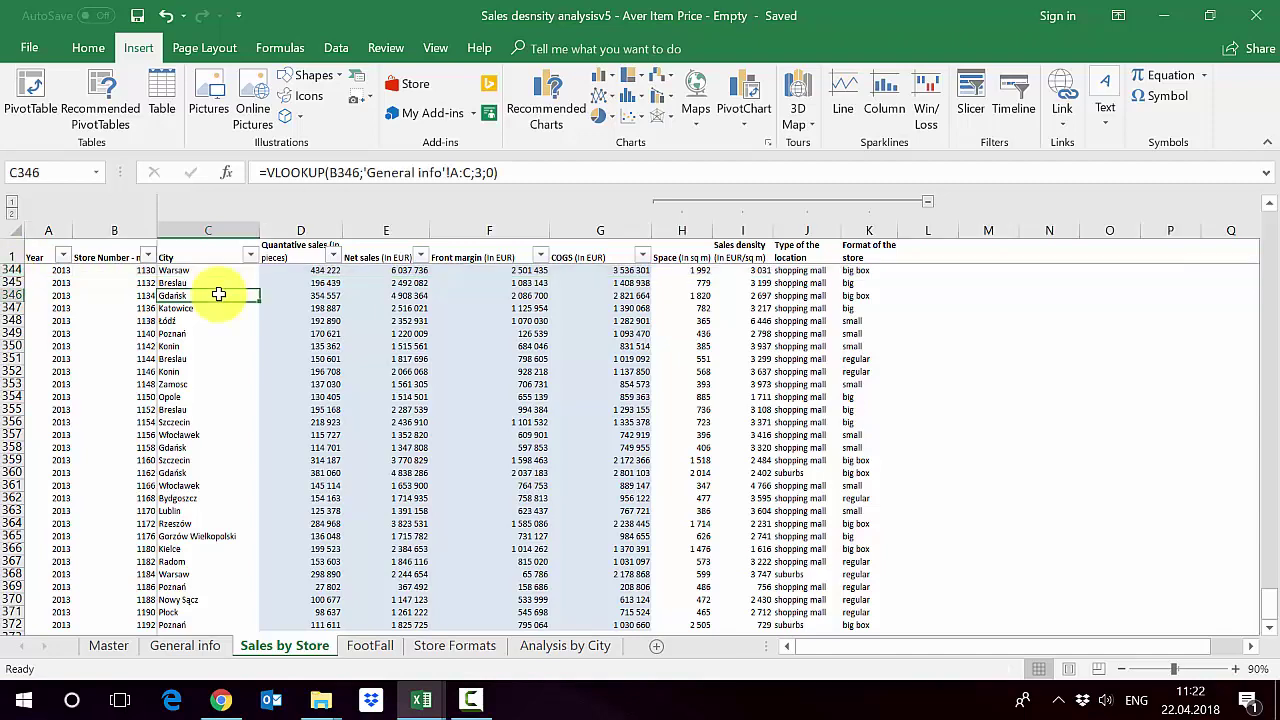
# - Create a pivot table on a new worksheet from the entire Sales by Store data range
pyautogui.click(39, 249)
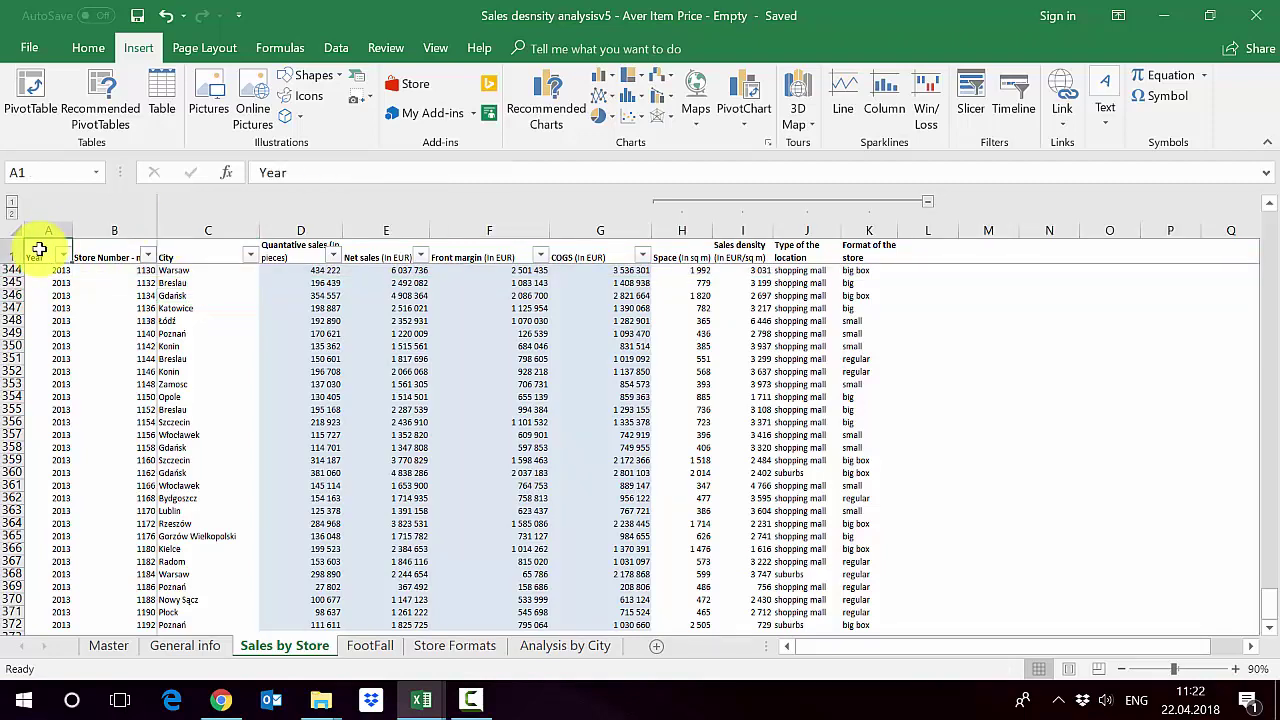
pyautogui.hotkey('ctrl', 'a')
pyautogui.hotkey('ctrl', 'a')
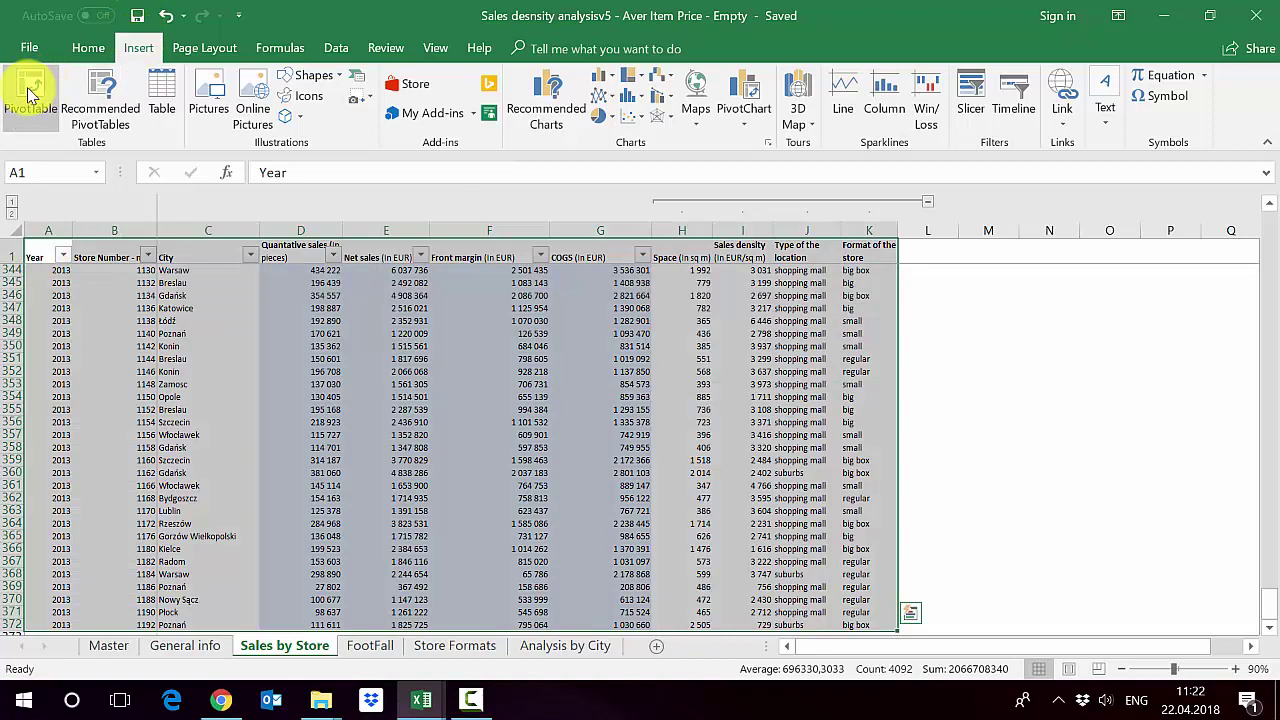
pyautogui.click(30, 93)
pyautogui.press('Return')
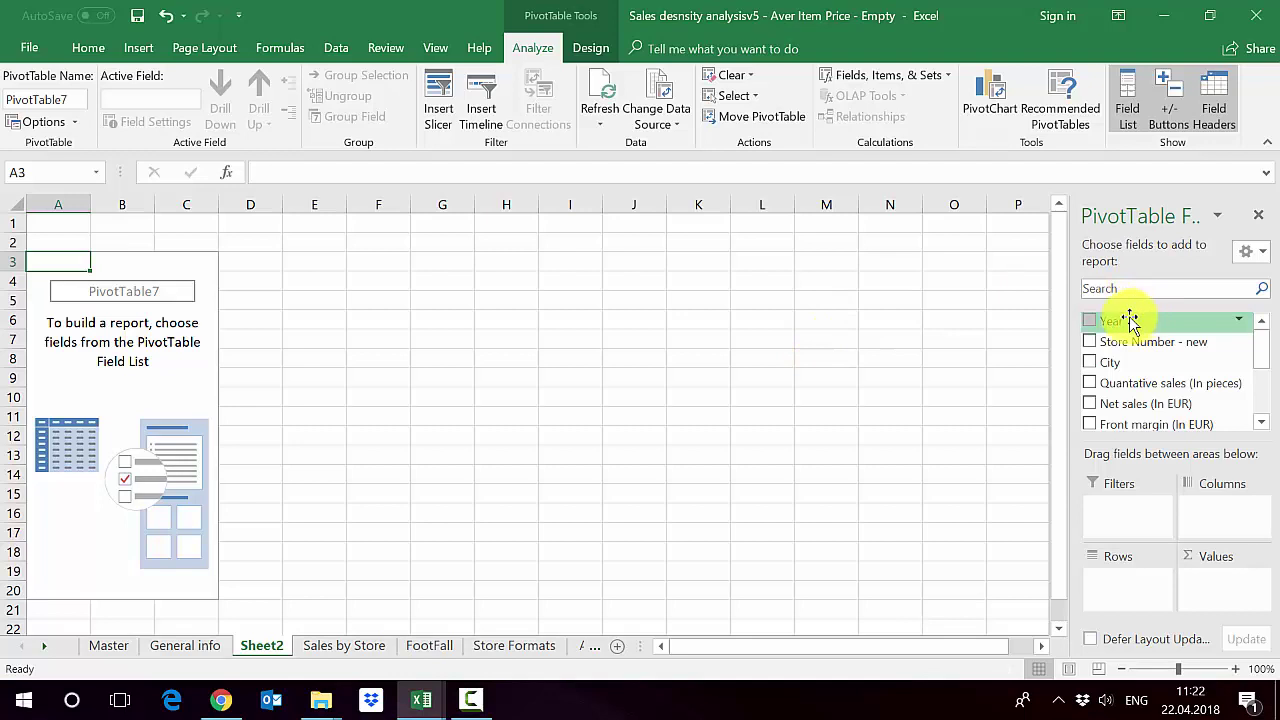
# - Lay out the pivot table with Year as filter, City as rows, and Net sales and Quantative sales as values
pyautogui.moveTo(1108, 328); pyautogui.dragTo(1100, 505)
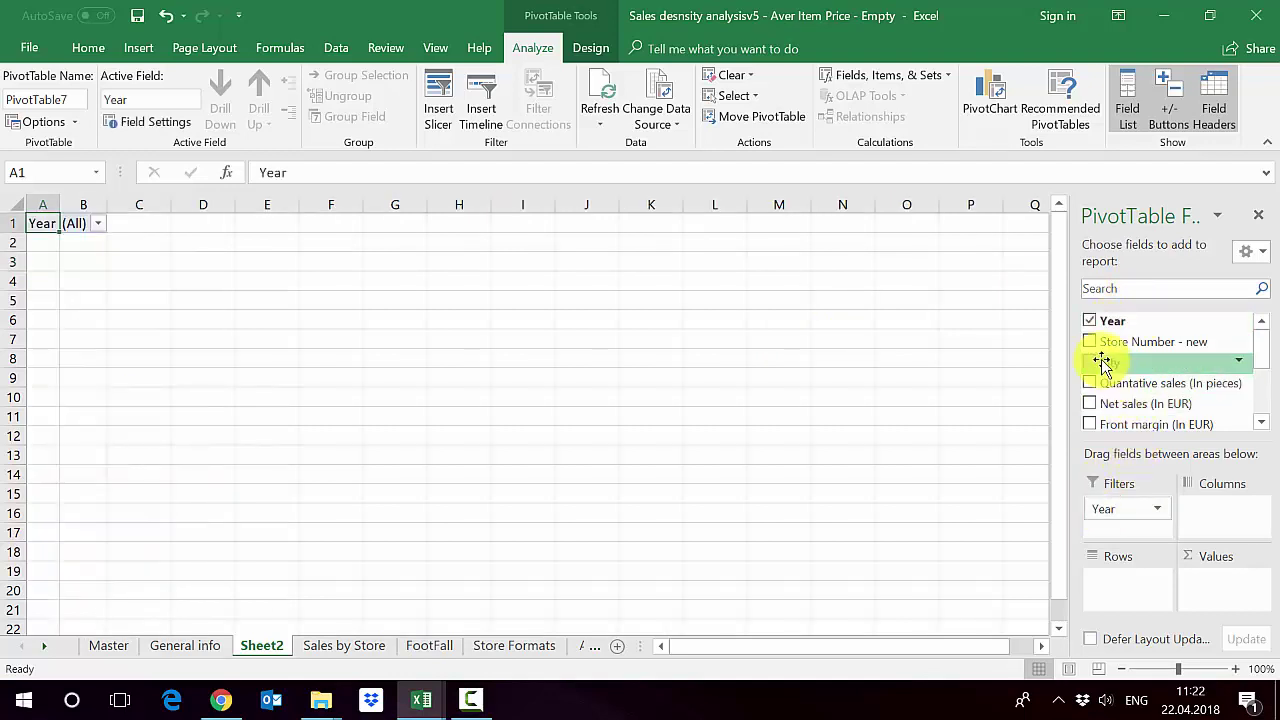
pyautogui.click(1101, 362)
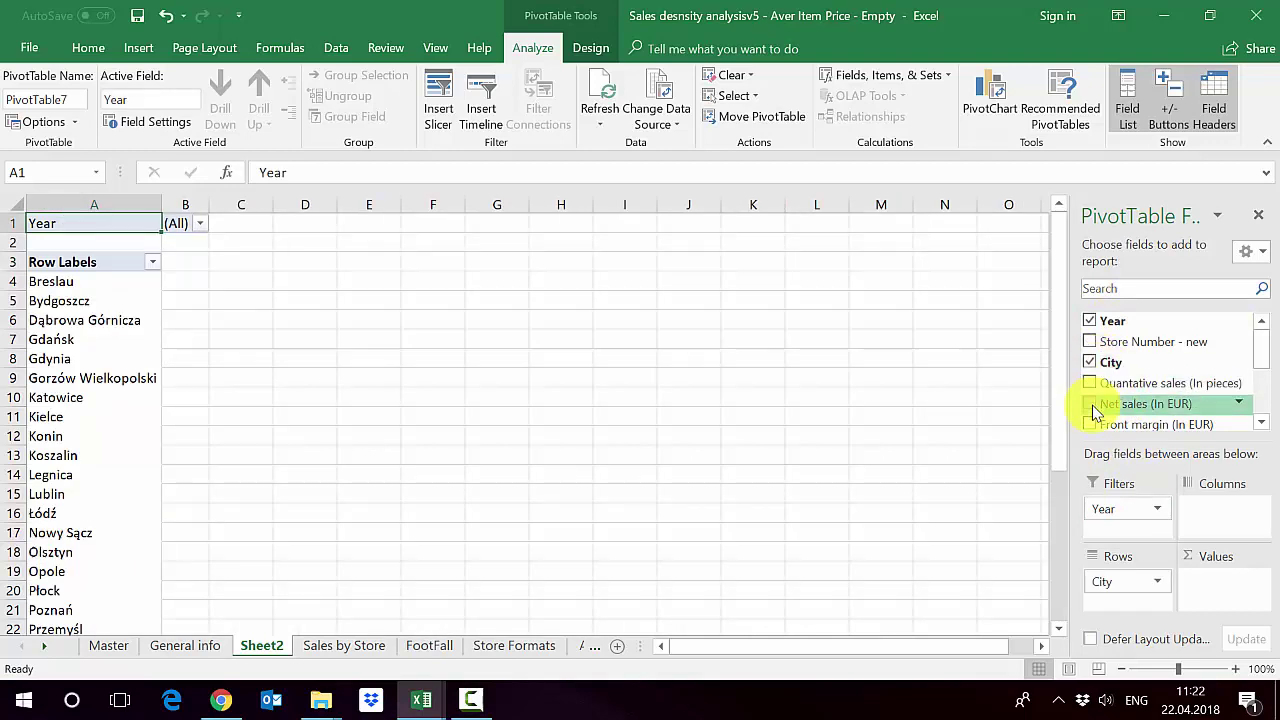
pyautogui.click(1093, 405)
pyautogui.click(1090, 383)
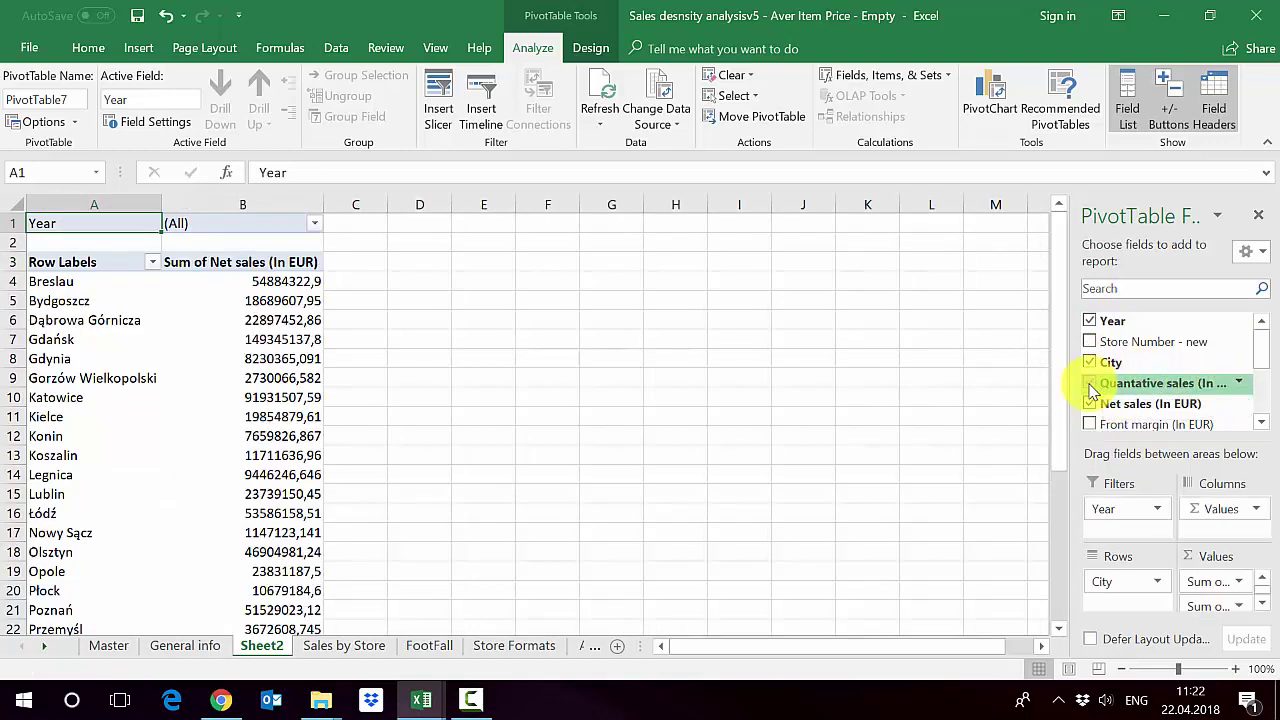
# - Format the pivot table's two value columns, B and C, as Number with a thousands separator and 0 decimal places
pyautogui.click(1121, 668)
pyautogui.click(1121, 668)
pyautogui.moveTo(200, 202); pyautogui.dragTo(296, 202)
pyautogui.hotkey('ctrl', '1')
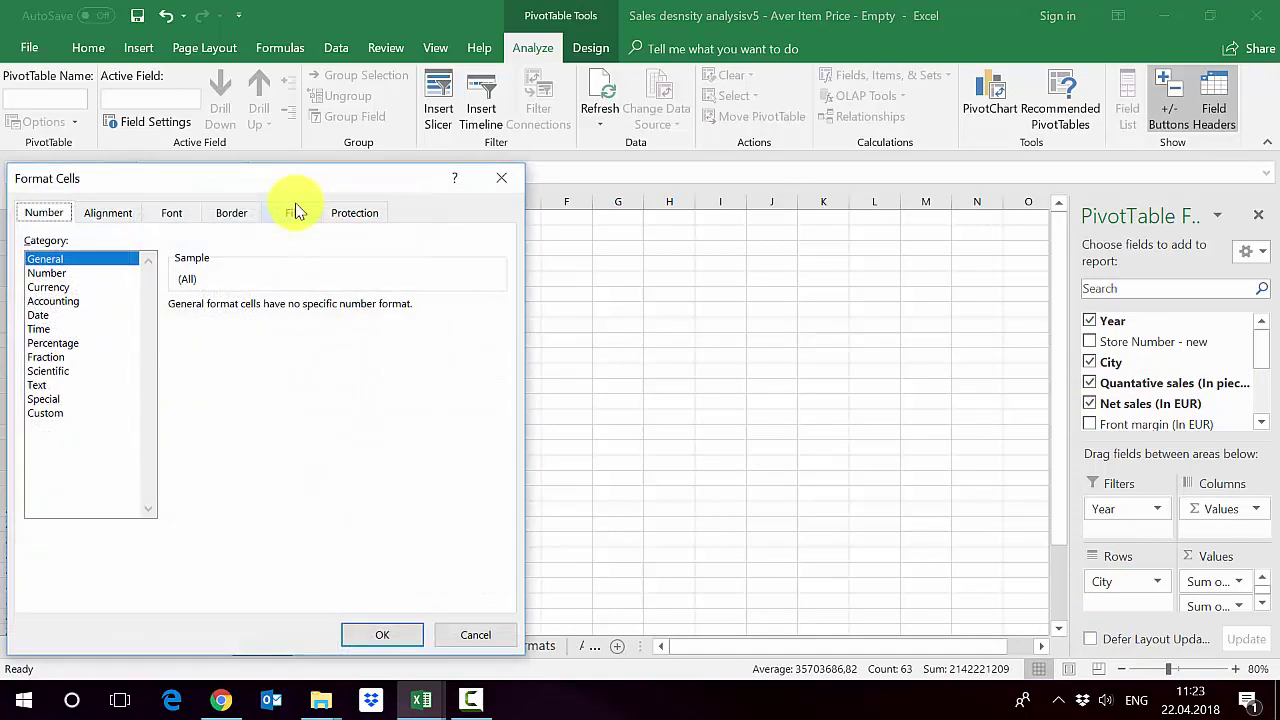
pyautogui.click(108, 274)
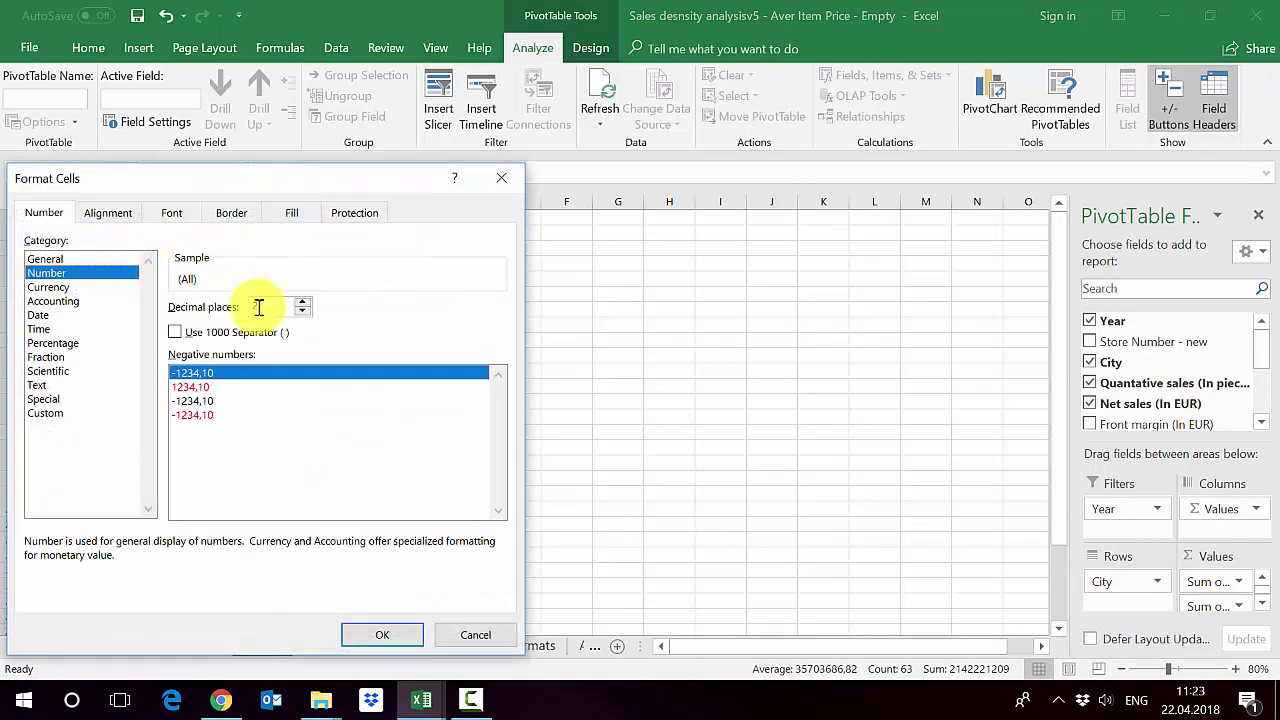
pyautogui.click(223, 333)
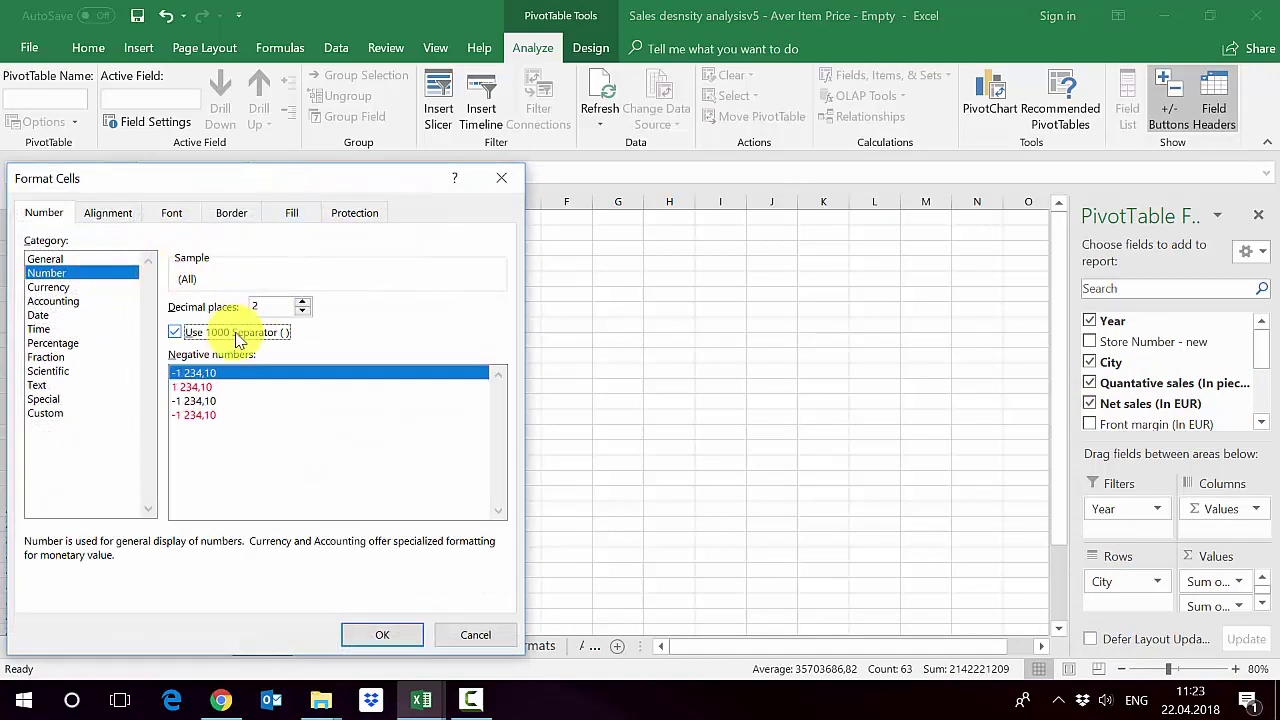
pyautogui.click(302, 311)
pyautogui.click(302, 311)
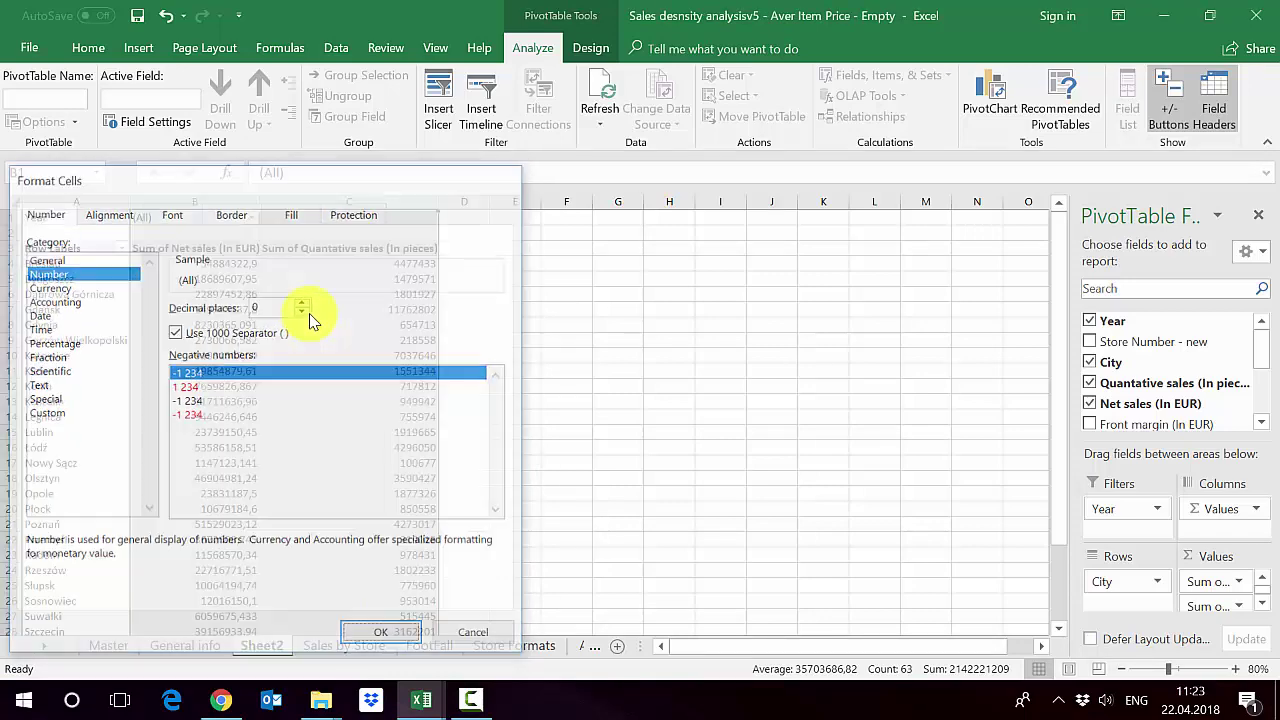
pyautogui.press('Return')
# - Calculate Breslau's average item price beside the pivot table by entering =b4/c4 in cell D4
pyautogui.press('Right')
pyautogui.press('Right')
pyautogui.press('Right')
pyautogui.press('Down')
pyautogui.press('Down')
pyautogui.press('Down')
pyautogui.press('Left')
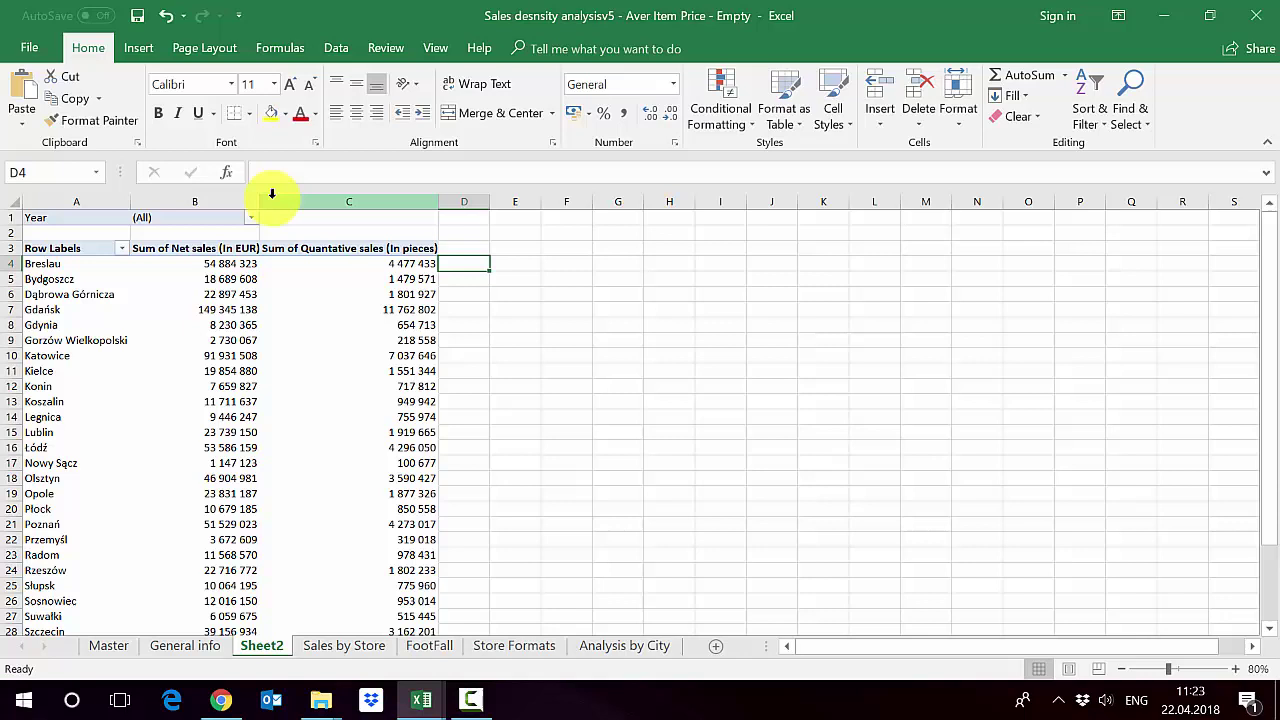
pyautogui.click(224, 196)
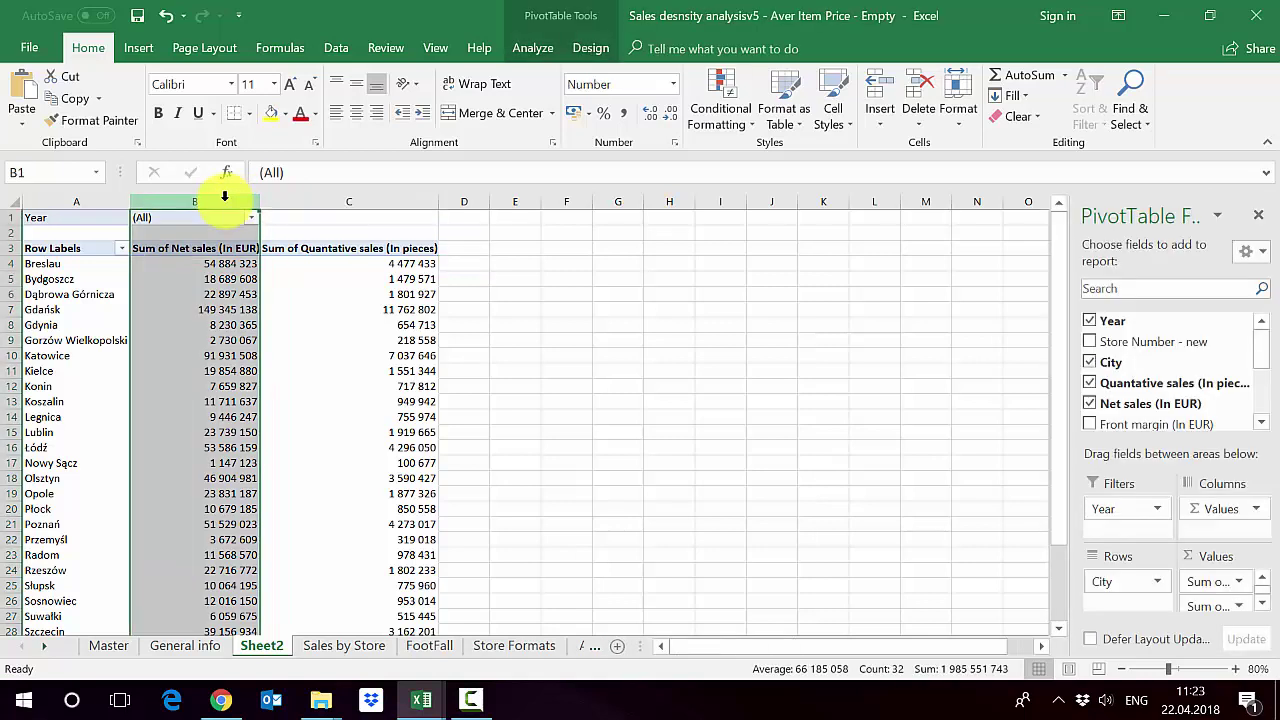
pyautogui.click(289, 196)
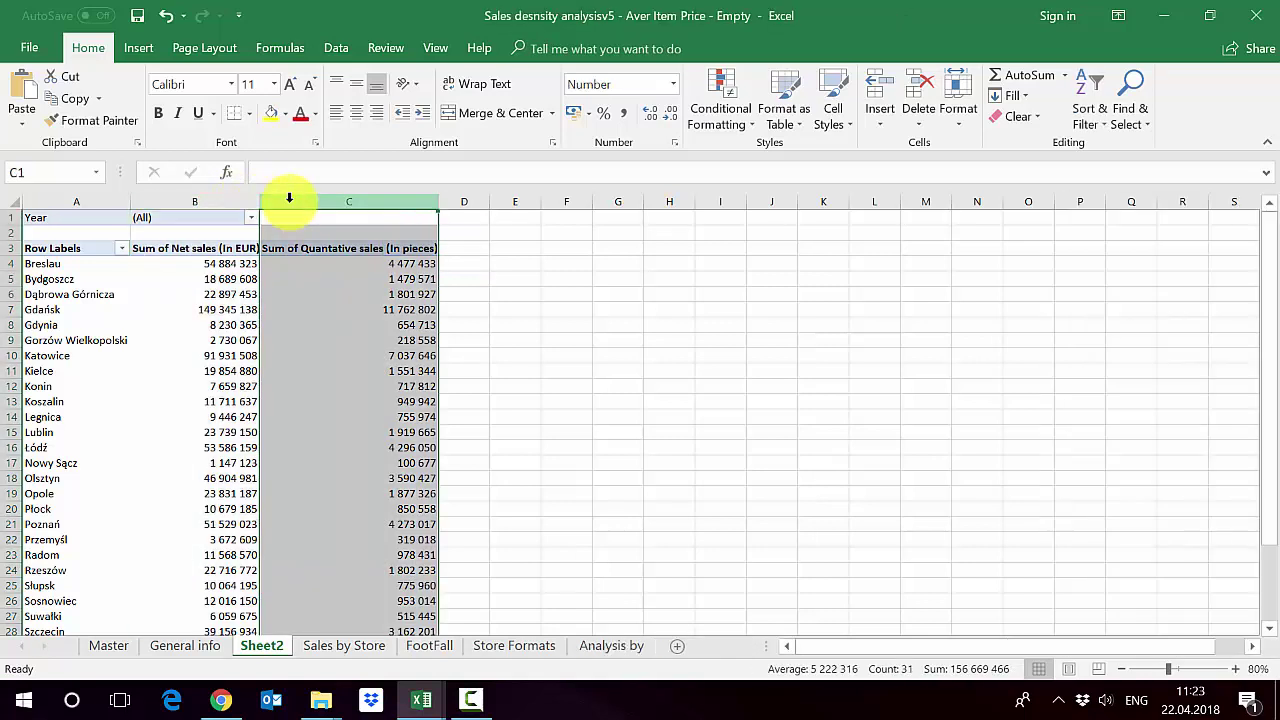
pyautogui.click(466, 261)
pyautogui.write('=b')
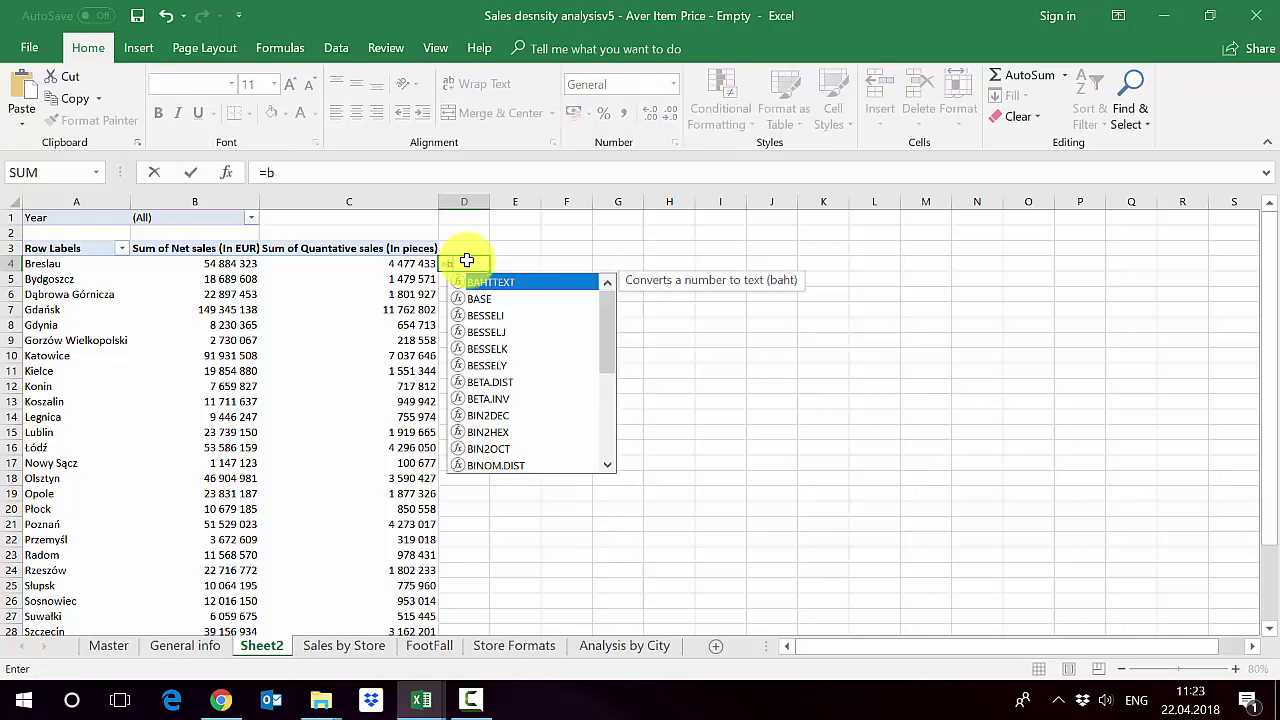
pyautogui.write('4/c4')
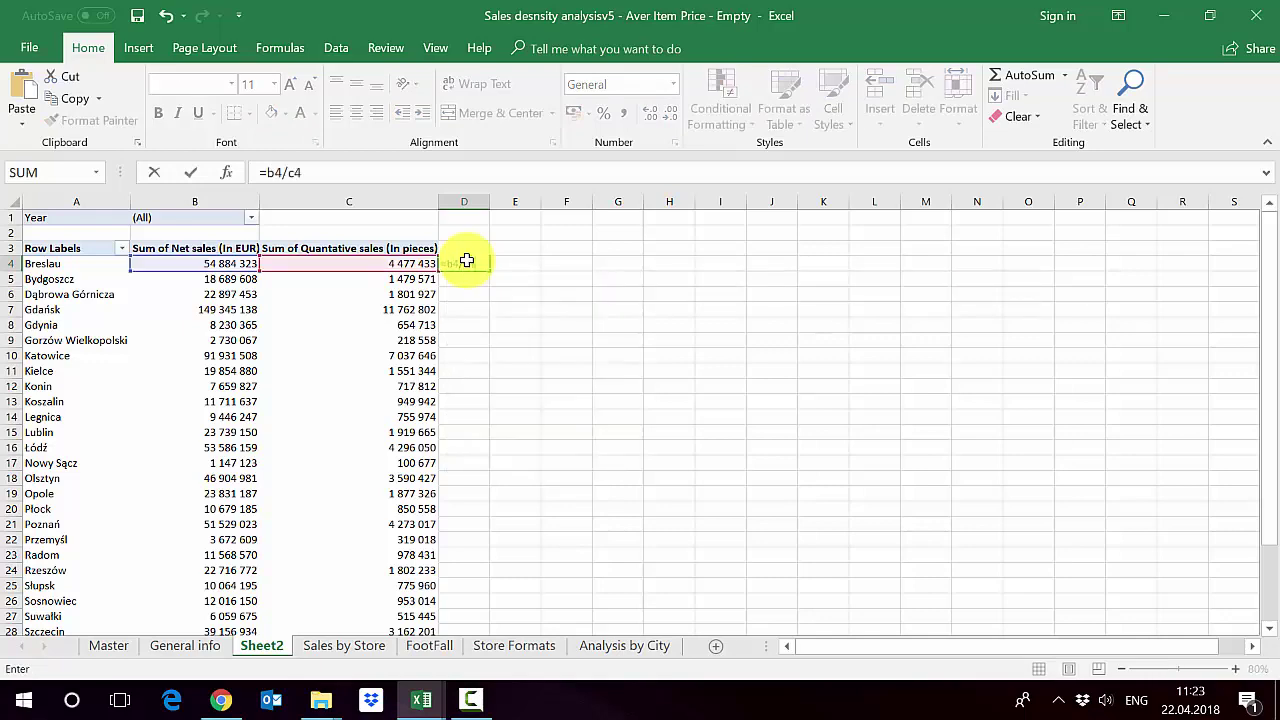
pyautogui.press('Return')
# - Copy the D4 formula down column D to the last city row, D32, leaving out the Grand Total row
pyautogui.click(466, 261)
pyautogui.hotkey('ctrl', 'c')
pyautogui.press('Left')
pyautogui.hotkey('ctrl', 'Down')
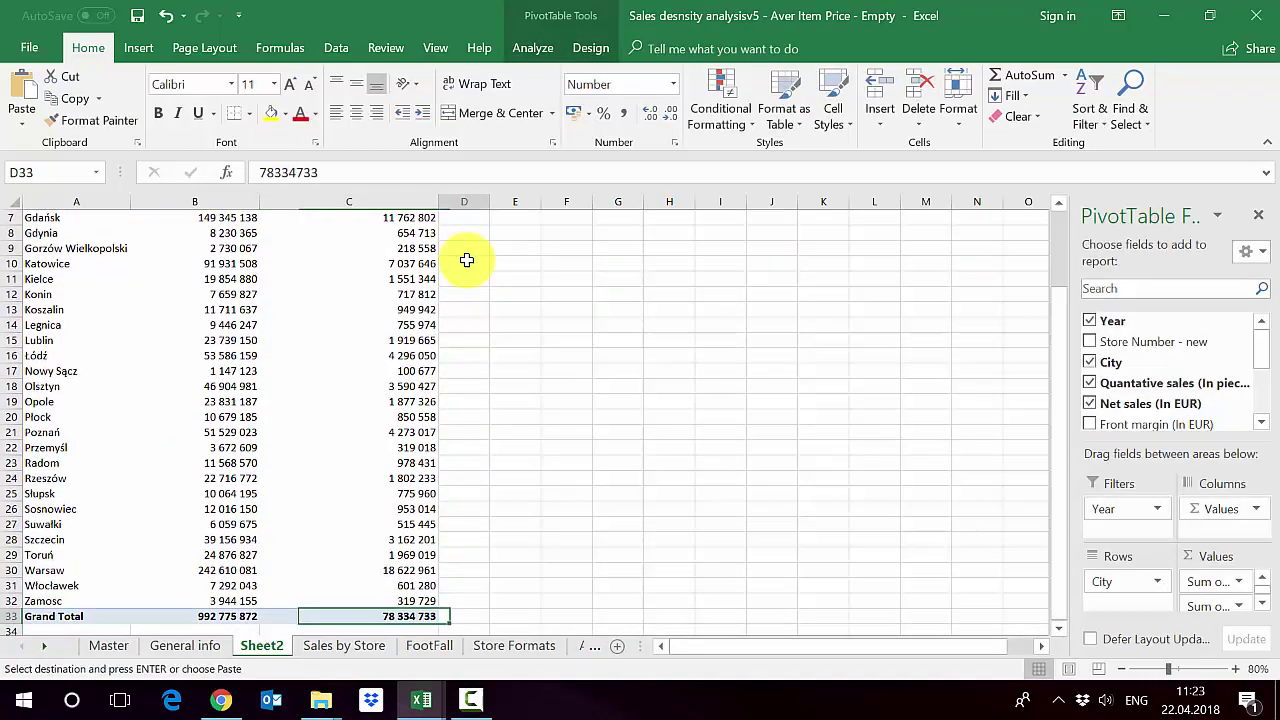
pyautogui.press('Right')
pyautogui.press('Up')
pyautogui.hotkey('ctrl', 'shift', 'Up')
pyautogui.hotkey('ctrl', 'v')
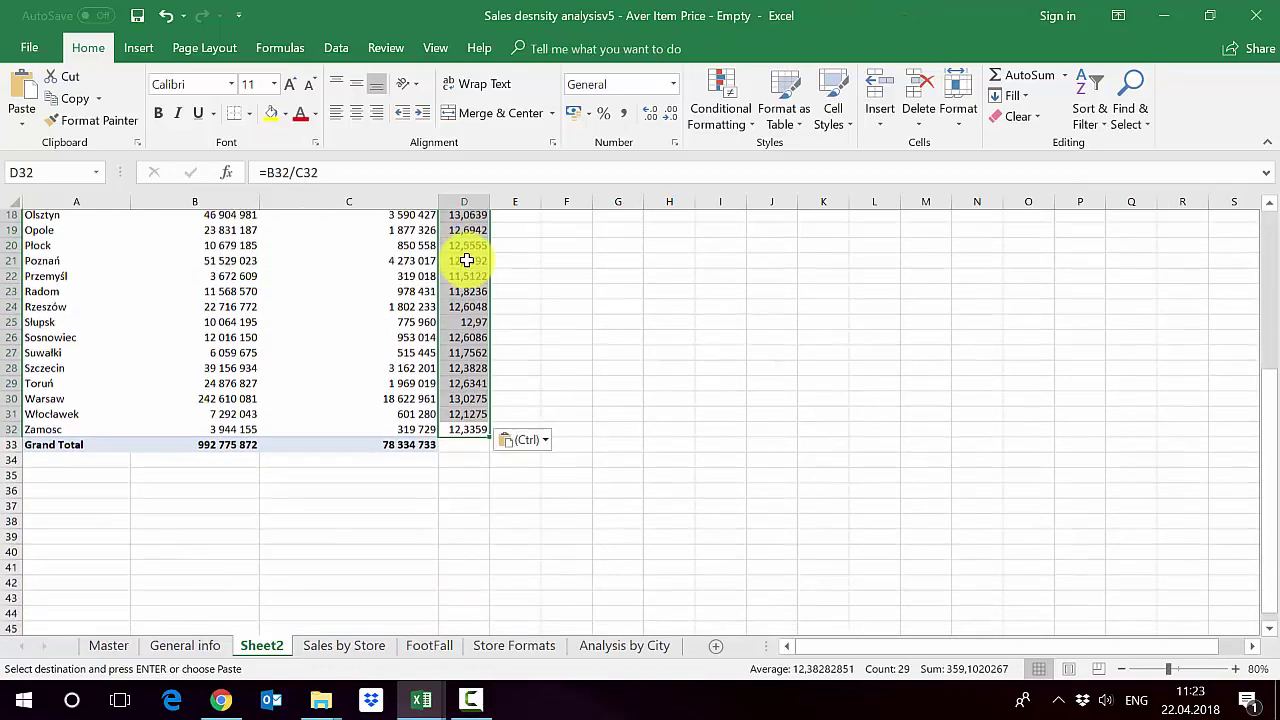
# - Format the average prices in D4:D32 as Number with 2 decimal places and a thousands separator
pyautogui.hotkey('ctrl', 'Up')
pyautogui.hotkey('ctrl', 'shift', 'Down')
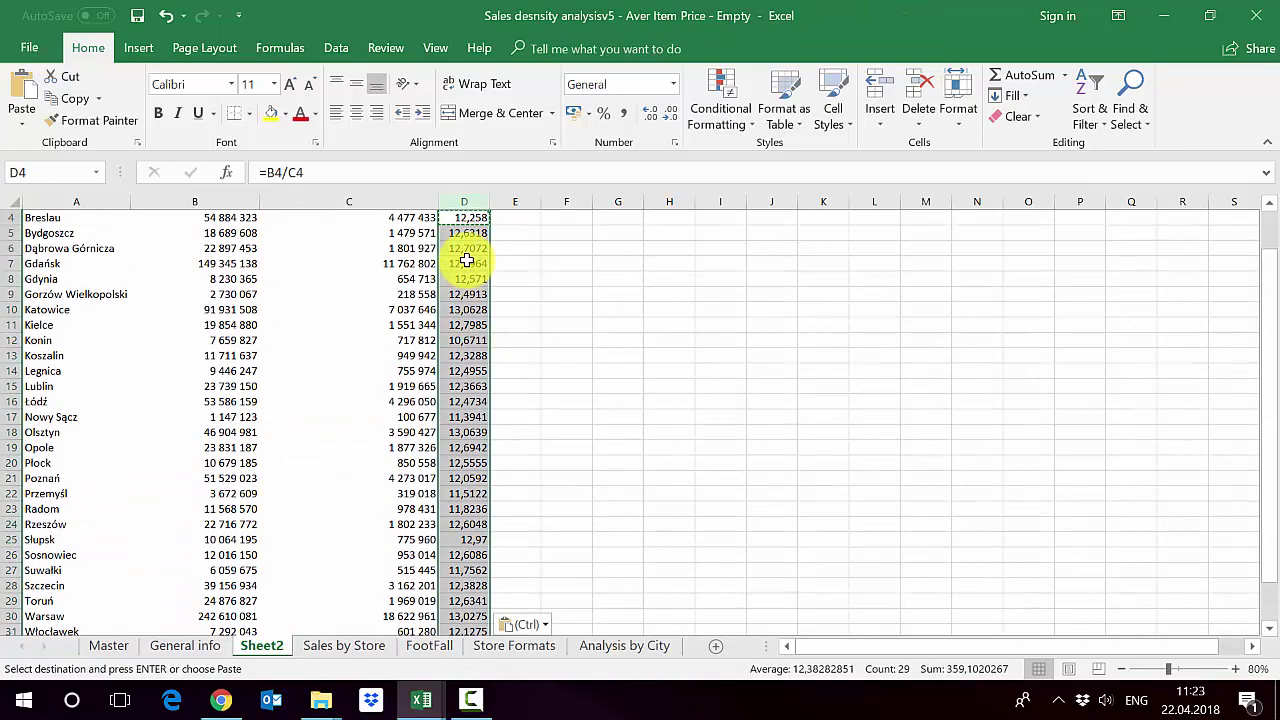
pyautogui.hotkey('ctrl', '1')
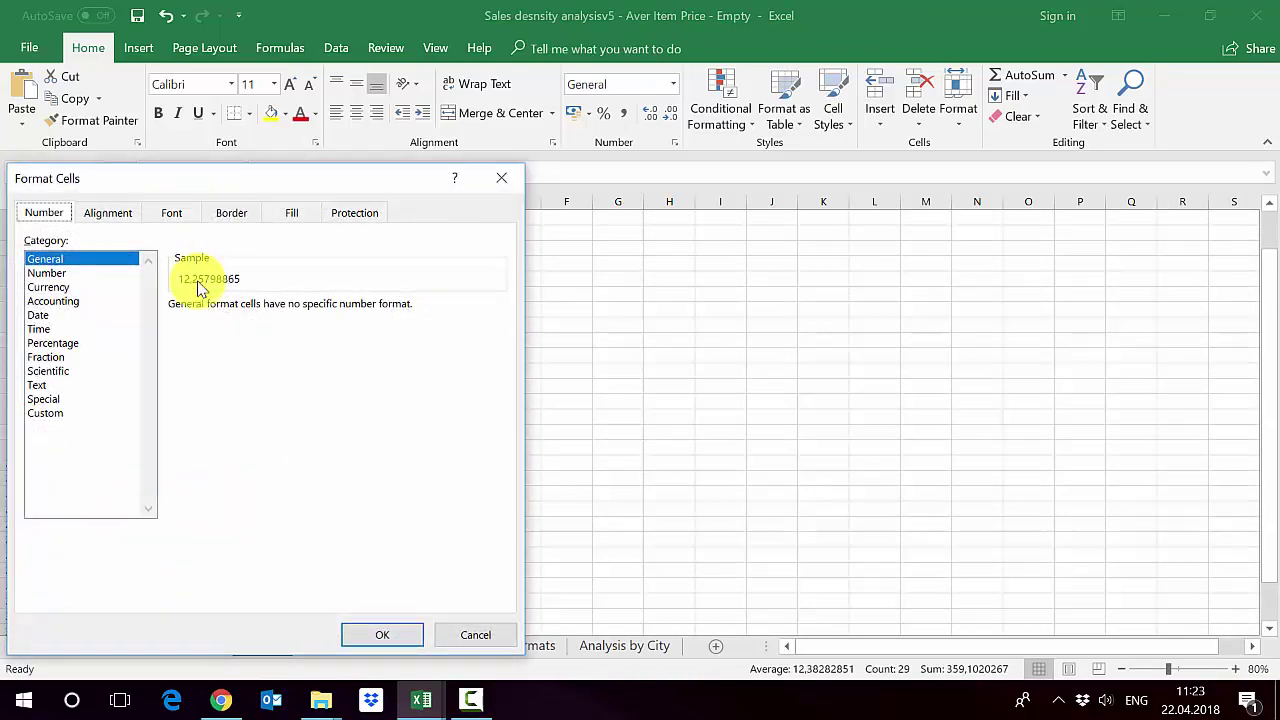
pyautogui.click(97, 274)
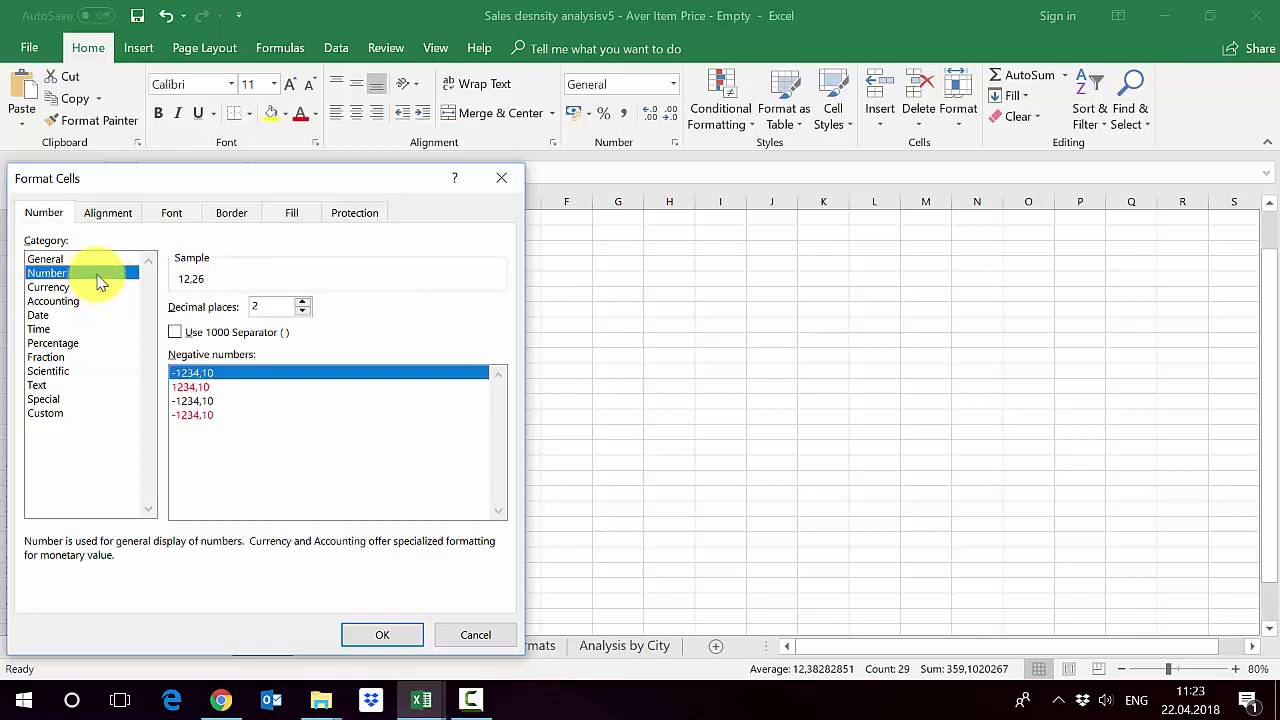
pyautogui.click(260, 334)
pyautogui.press('Return')
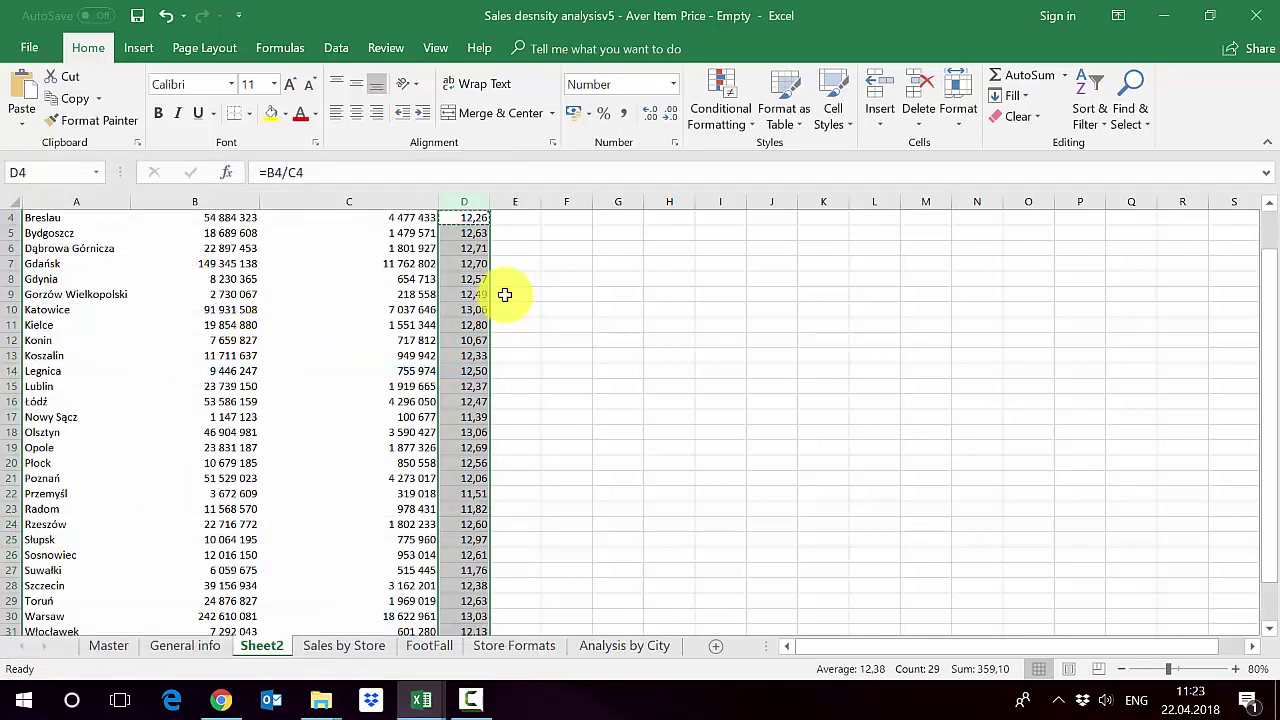
# - Enter the heading "Average price item" in cell D3 above the calculated prices
pyautogui.click(505, 294)
pyautogui.press('Up')
pyautogui.press('Up')
pyautogui.press('Left')
pyautogui.press('Up')
pyautogui.press('Up')
pyautogui.press('Up')
pyautogui.press('Up')
pyautogui.press('Up')
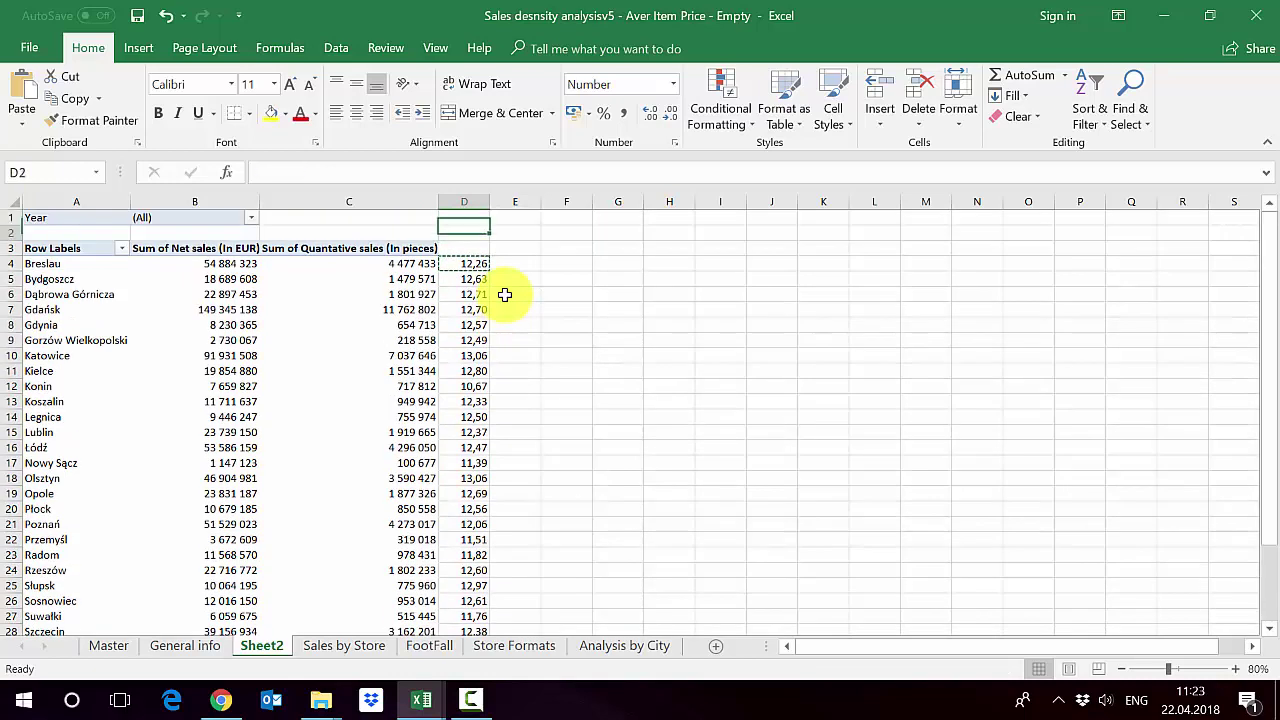
pyautogui.press('Down')
pyautogui.write('Average price item')
pyautogui.press('Return')
# - Insert an empty column D between the pivot table and the average price column
pyautogui.hotkey('ctrl', 'space')
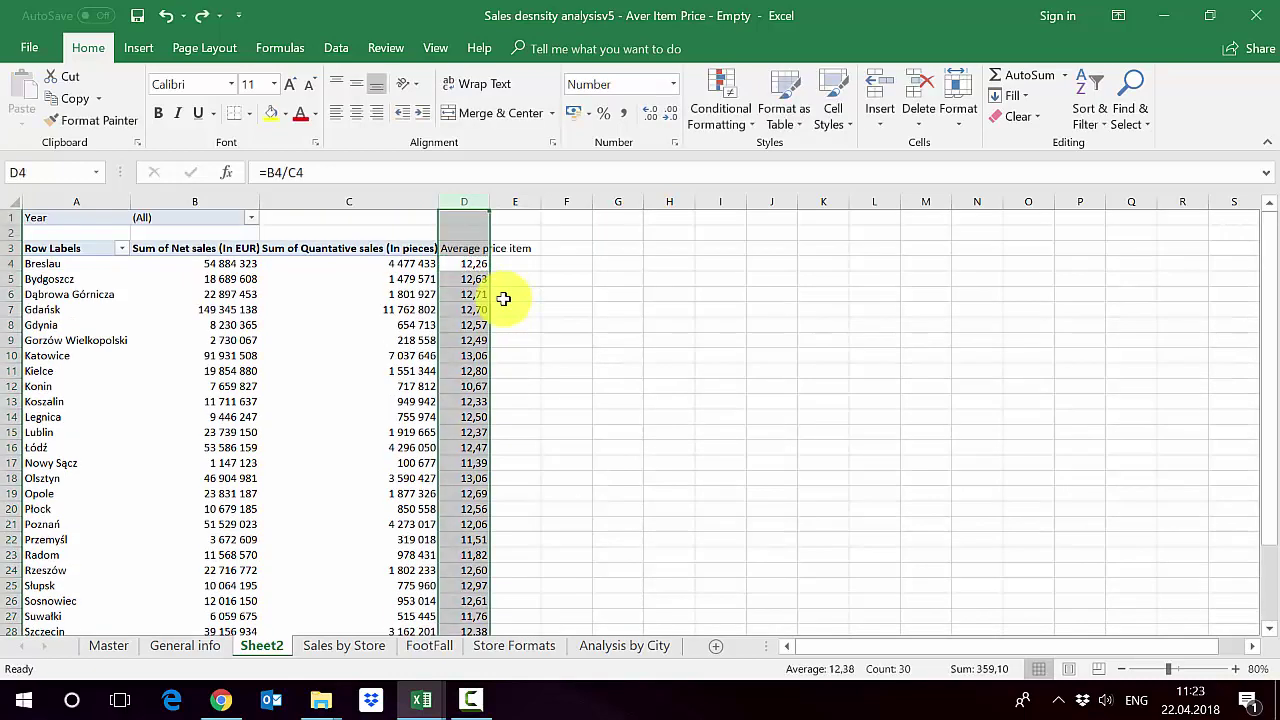
pyautogui.click(503, 298)
pyautogui.click(476, 306)
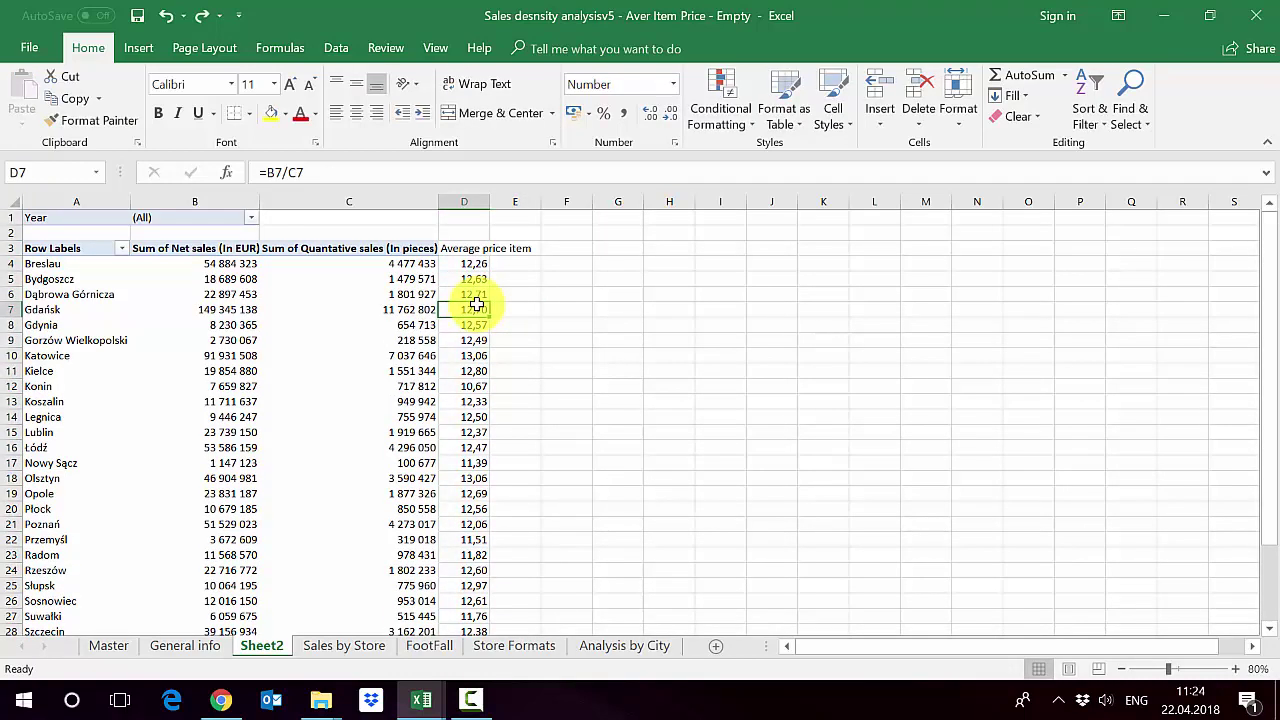
pyautogui.hotkey('ctrl', 'space')
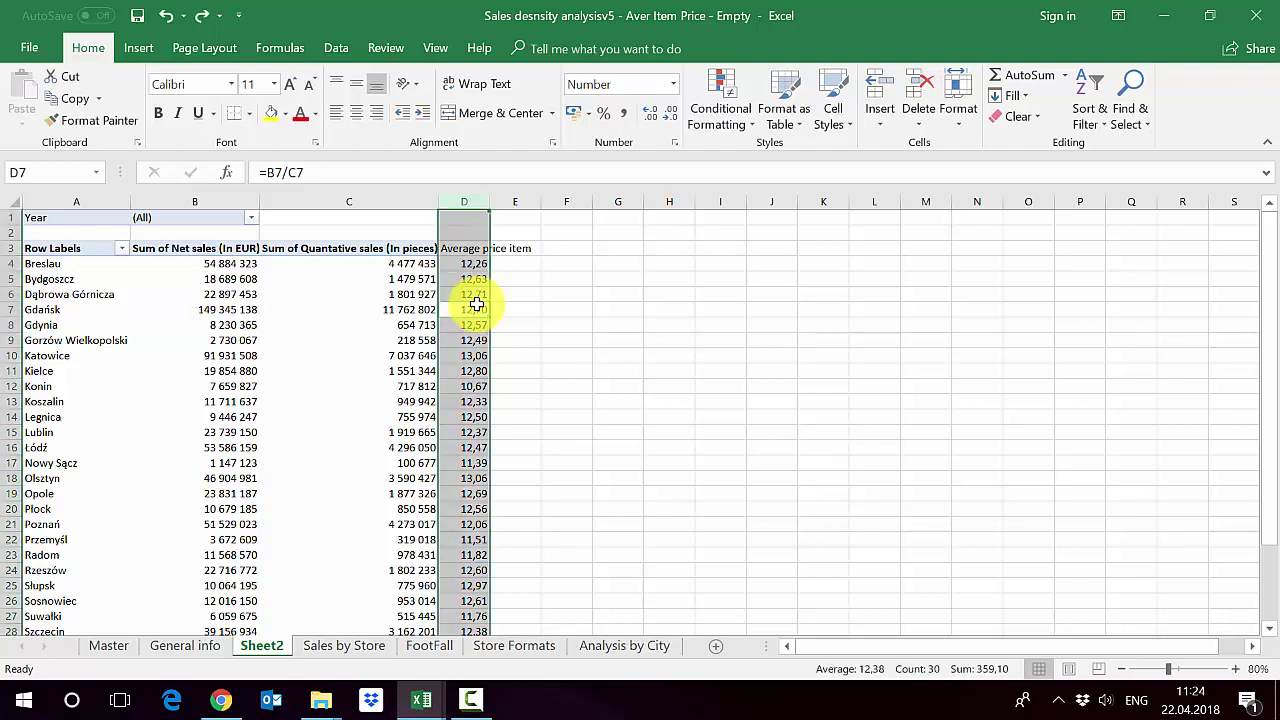
pyautogui.hotkey('ctrl', '+')
pyautogui.press('Up')
pyautogui.press('Up')
pyautogui.press('Up')
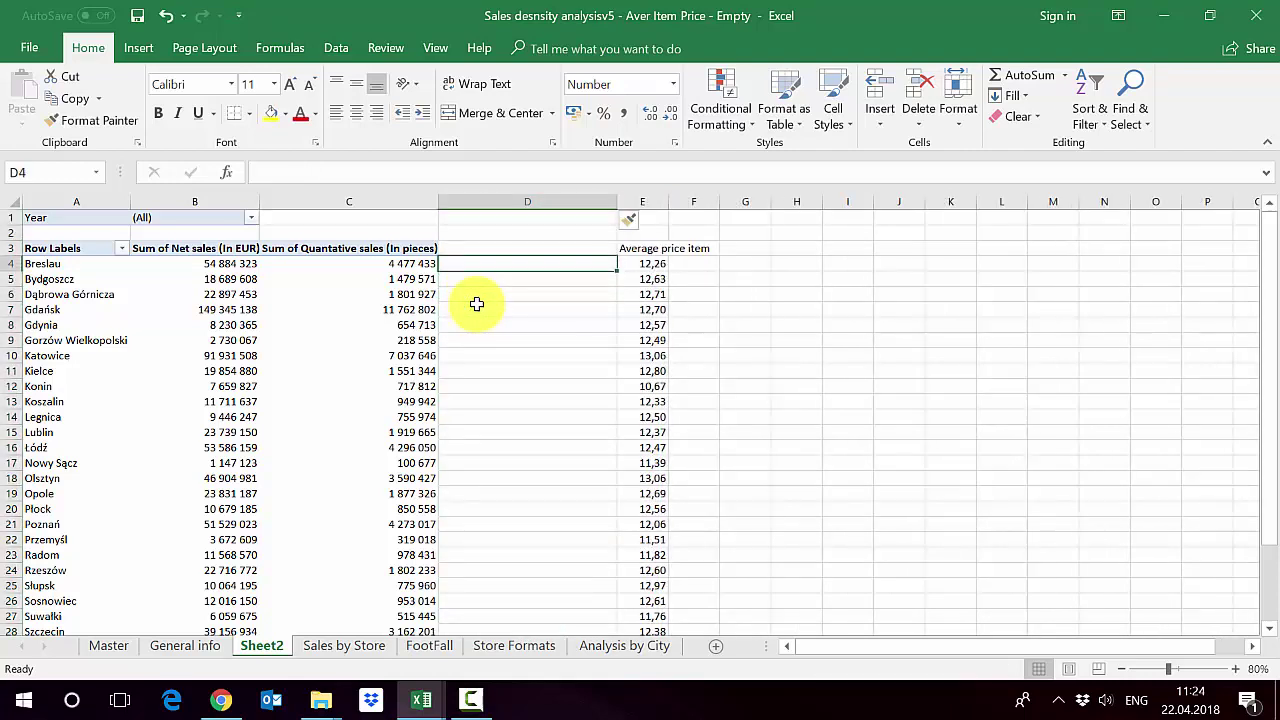
pyautogui.press('Right')
pyautogui.click(476, 194)
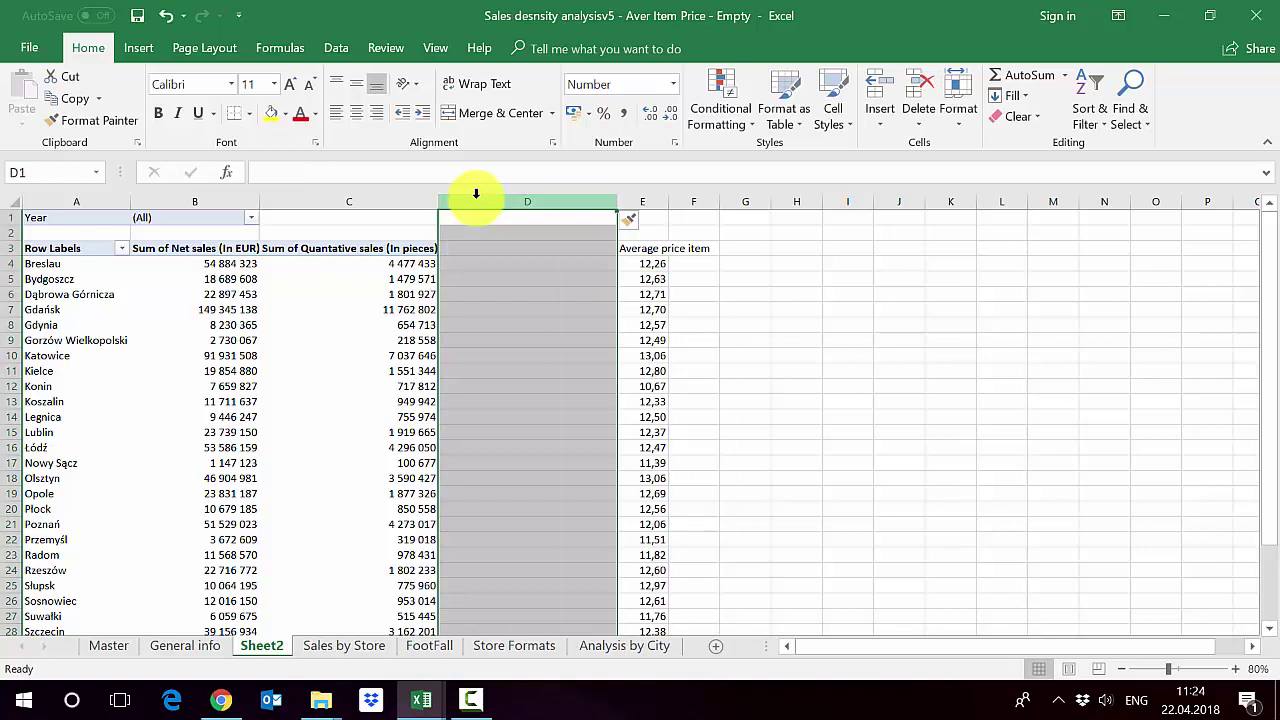
# - Make the "Average price item" heading in cell E3 bold
pyautogui.click(653, 308)
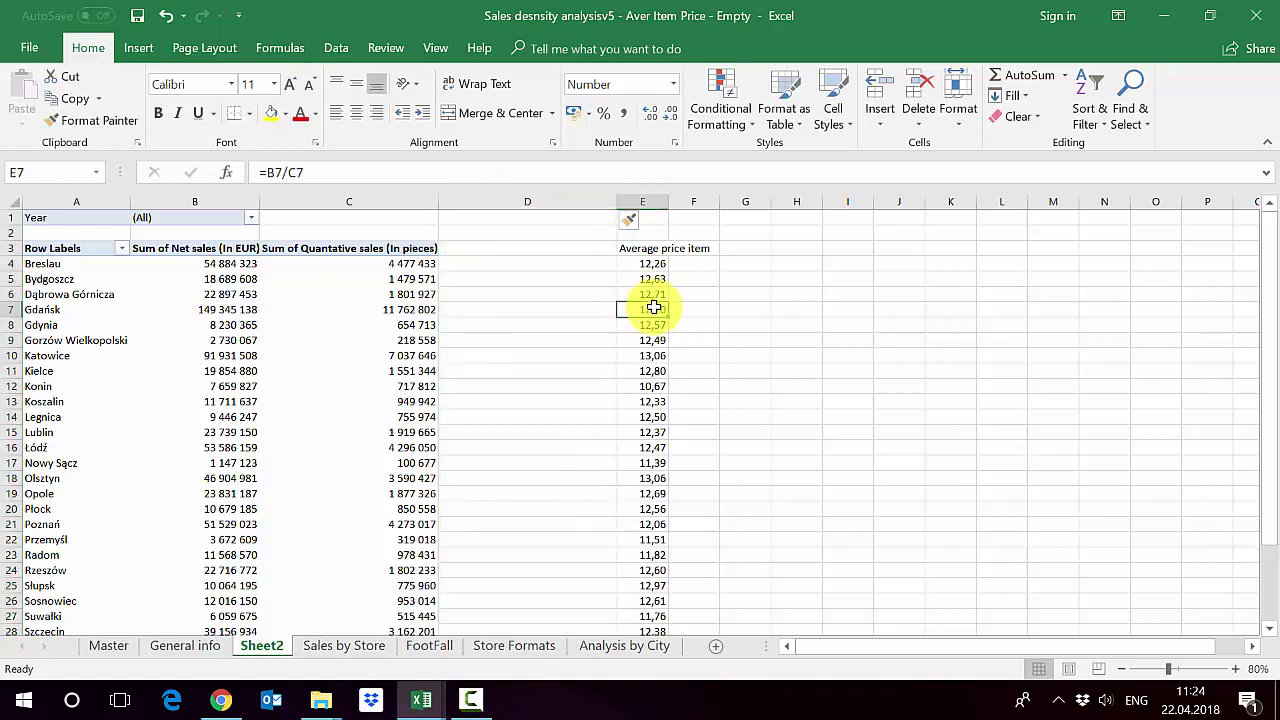
pyautogui.click(659, 250)
pyautogui.press('Left')
pyautogui.press('Left')
pyautogui.press('Down')
pyautogui.press('Left')
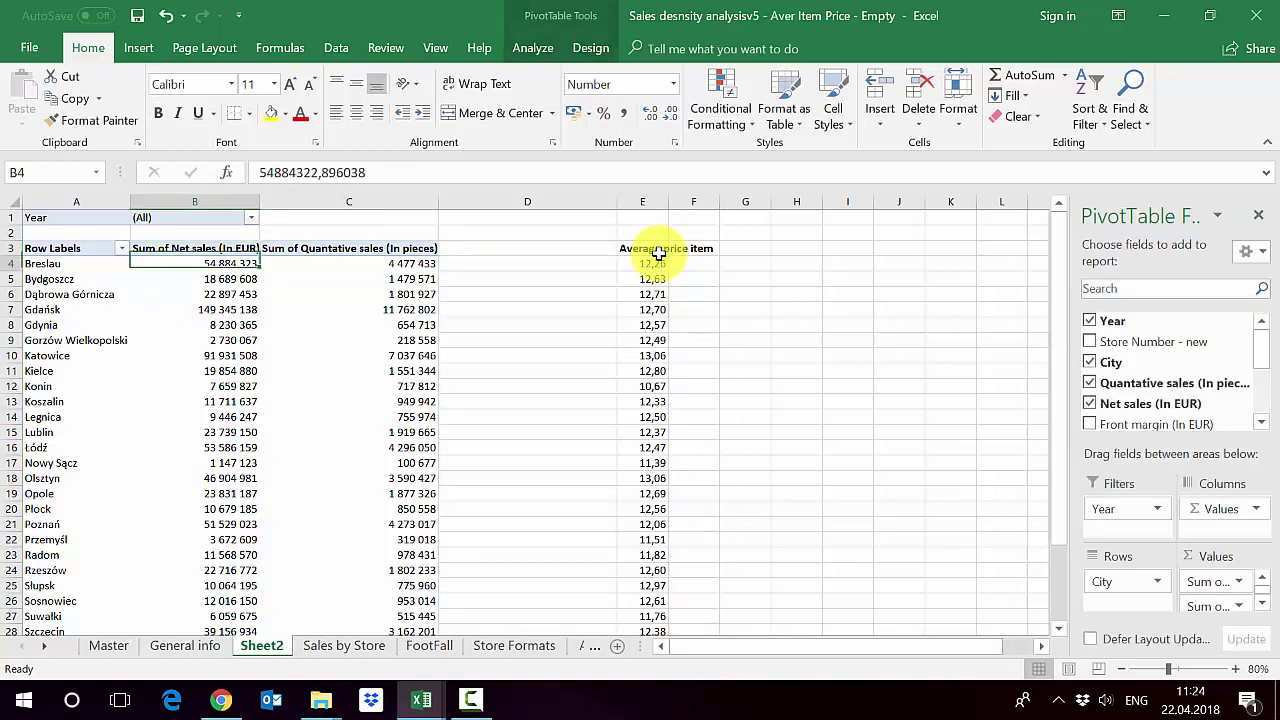
# - Start a new calculated field in the pivot table and name it "Average Price Item"
pyautogui.click(346, 312)
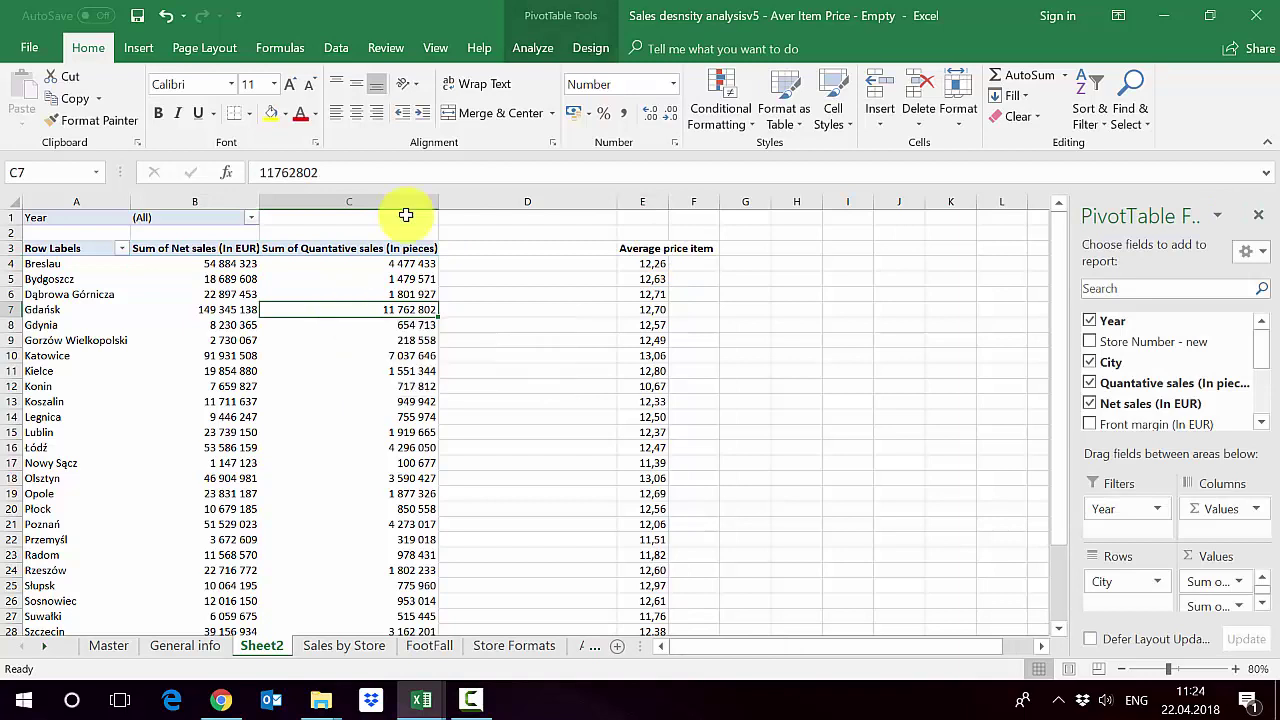
pyautogui.click(538, 12)
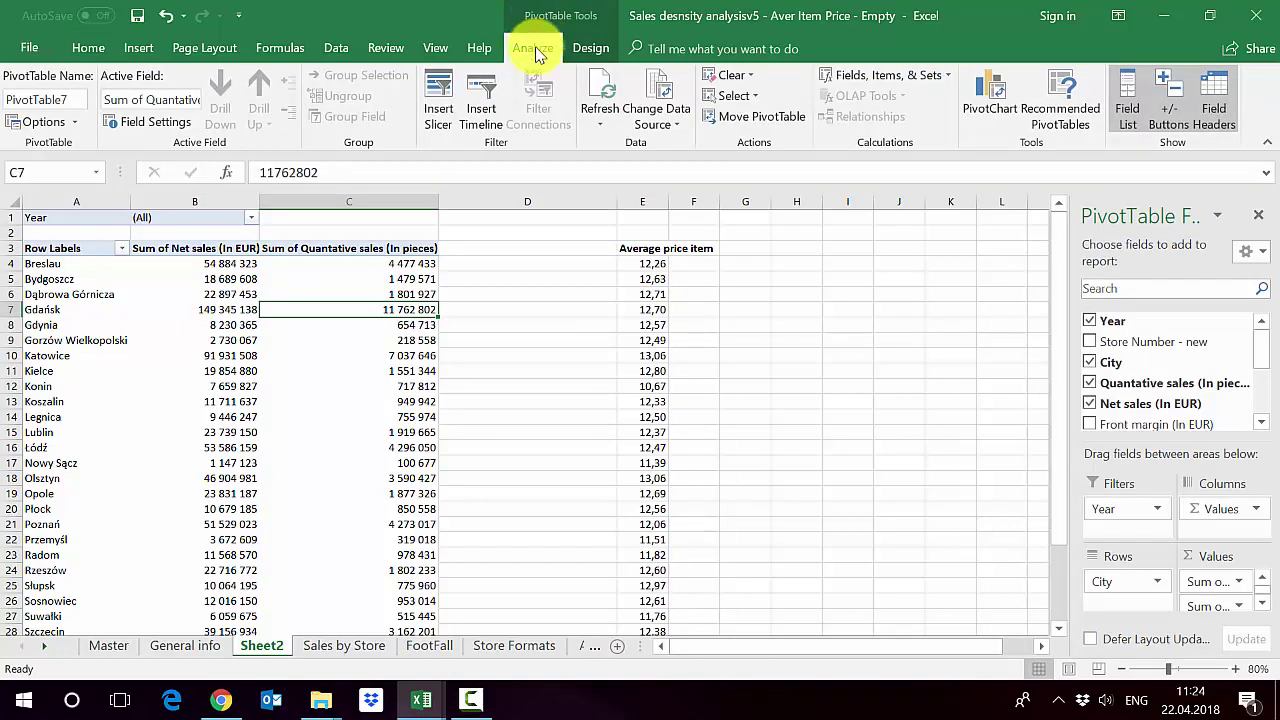
pyautogui.click(917, 80)
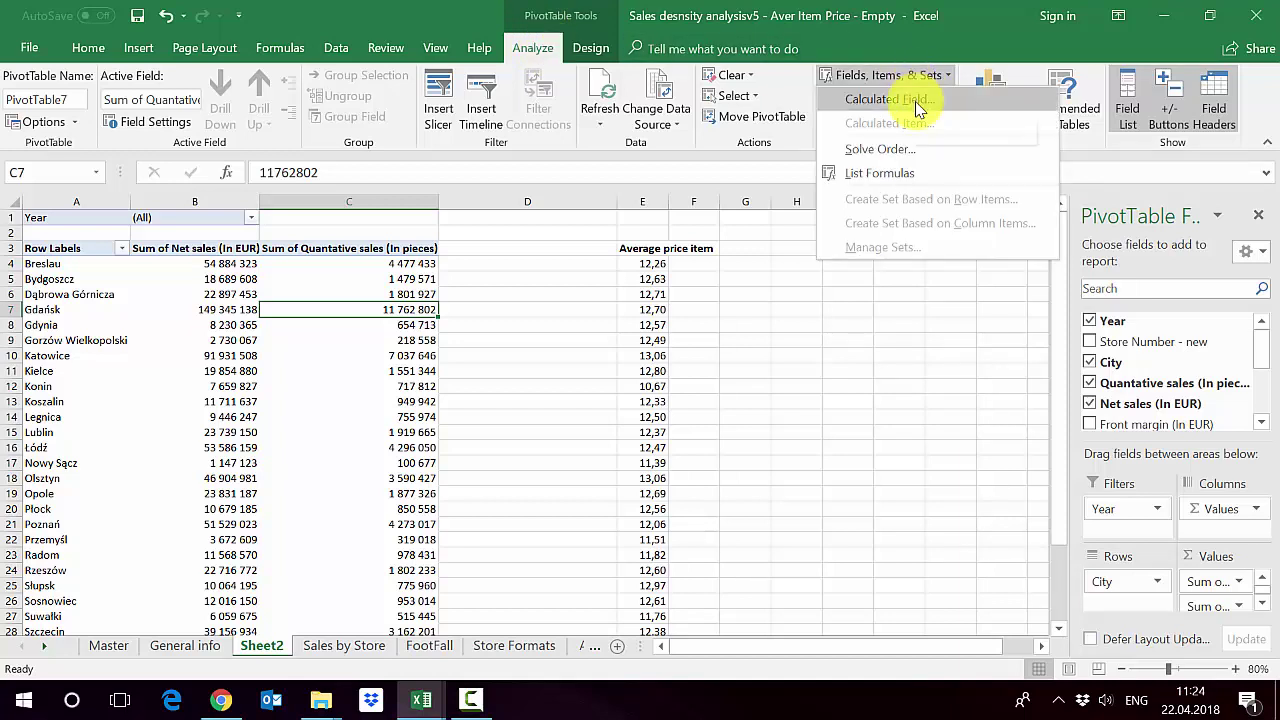
pyautogui.click(917, 106)
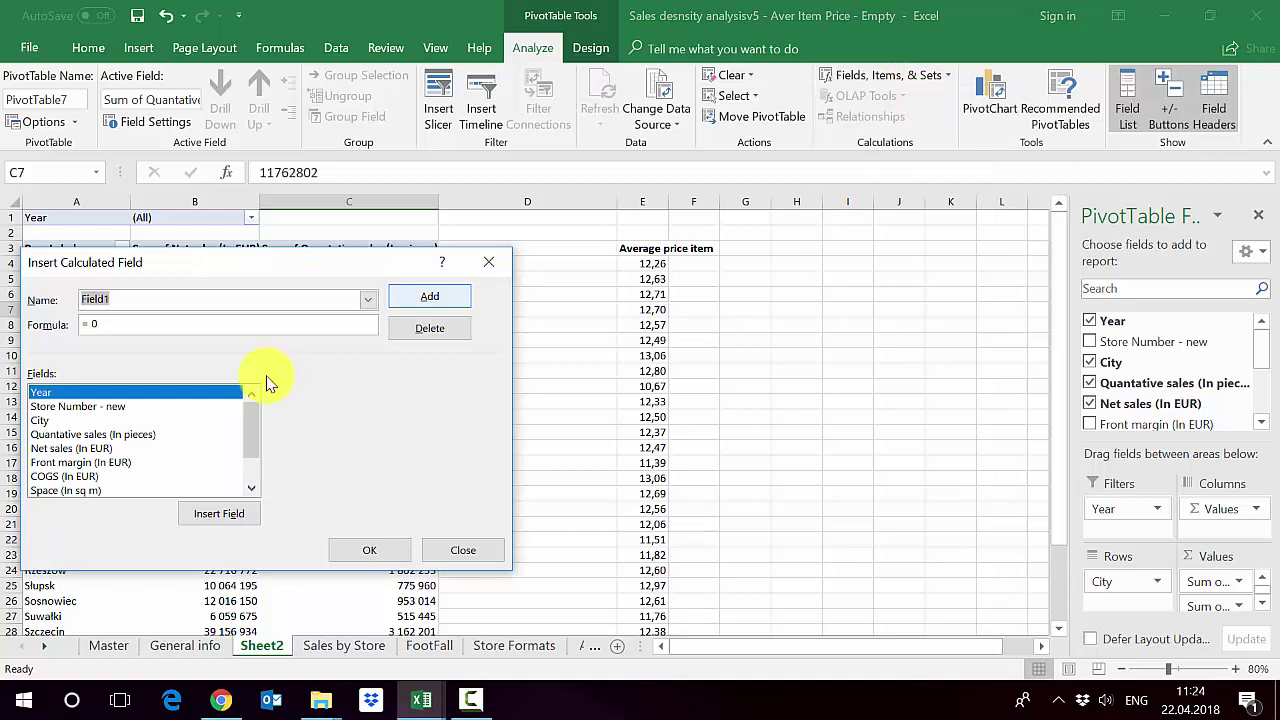
pyautogui.write('Av')
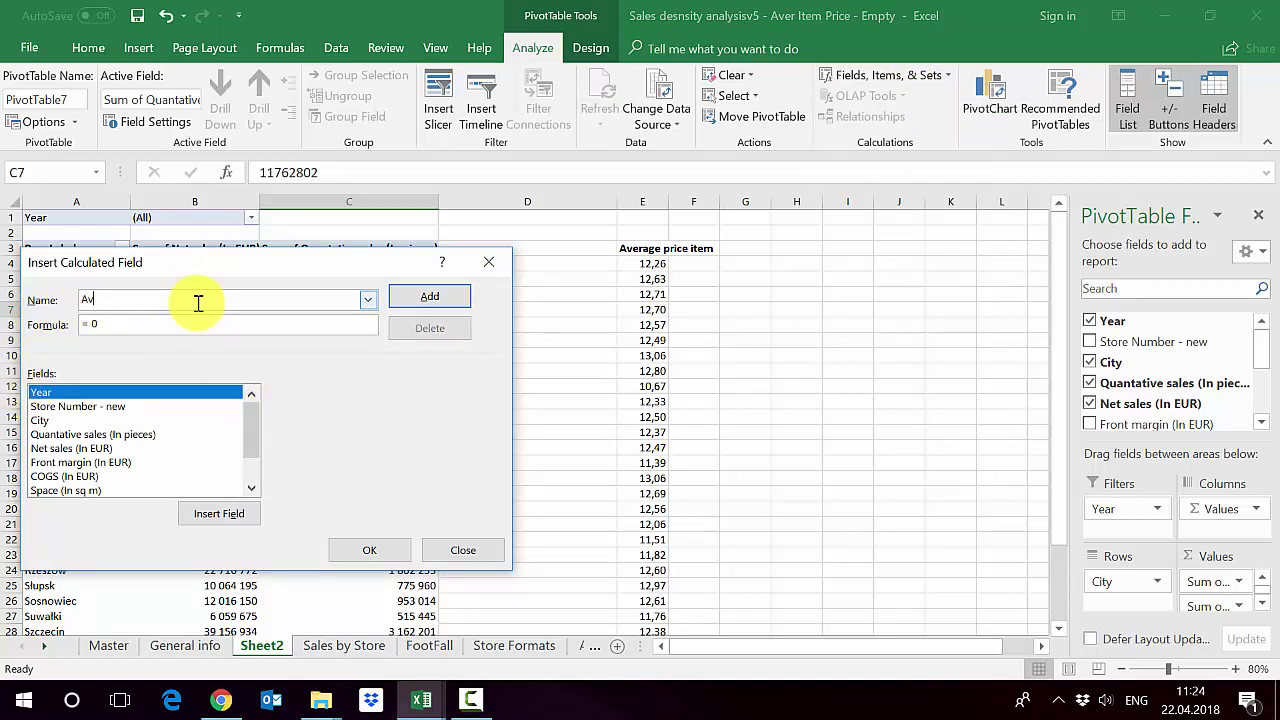
pyautogui.write('erage Price Item')
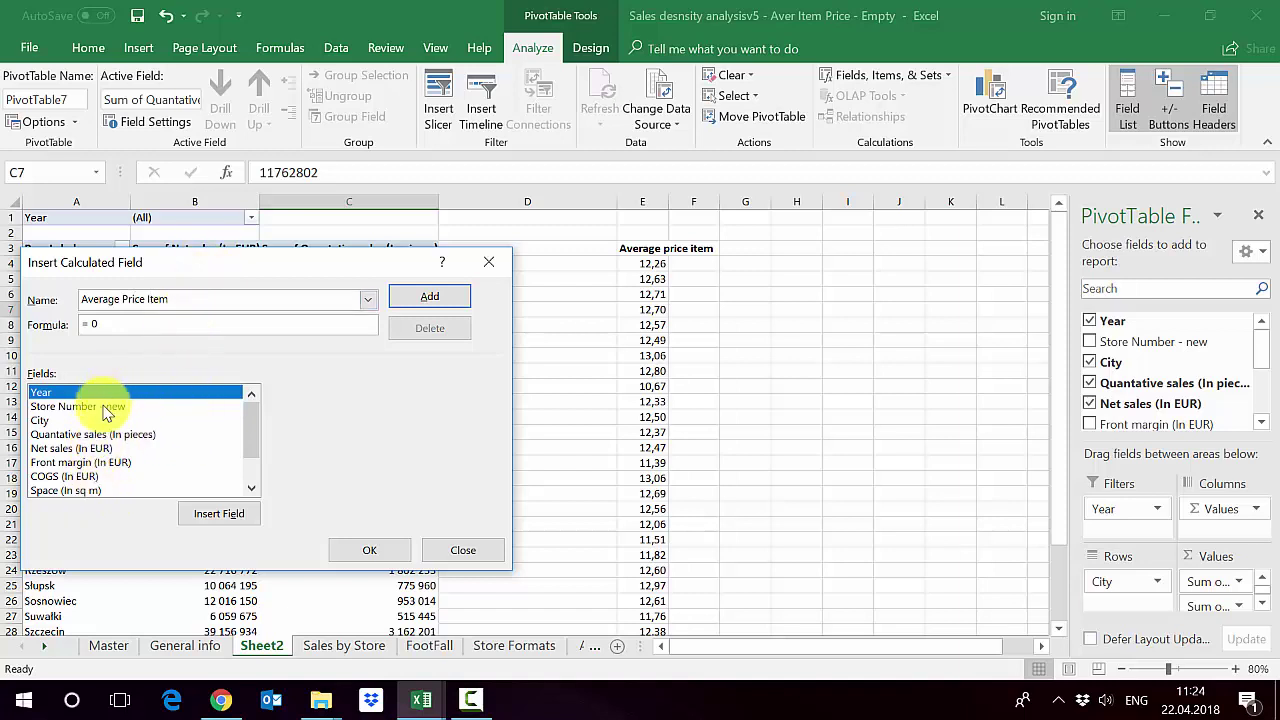
# - Set the calculated field's formula to 'Net sales (In EUR)' / 'Quantative sales (In pieces)' and add the field to the pivot table
pyautogui.click(118, 327)
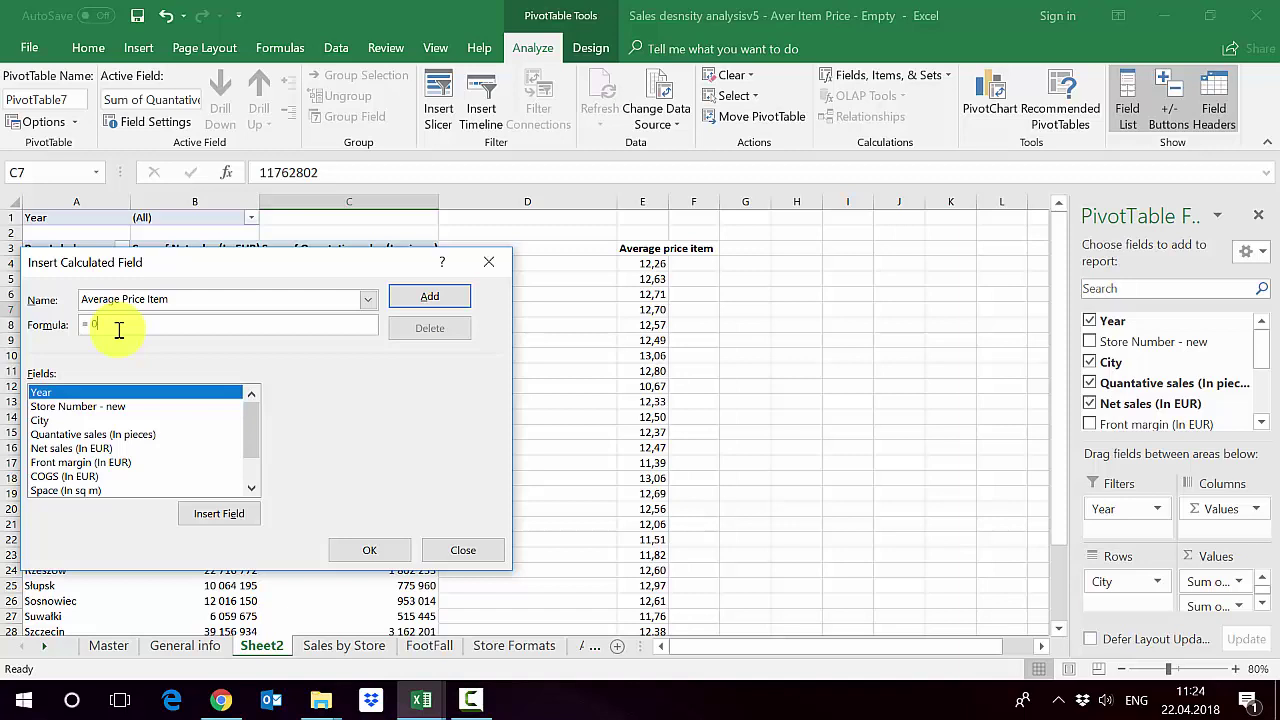
pyautogui.press('BackSpace')
pyautogui.doubleClick(104, 449)
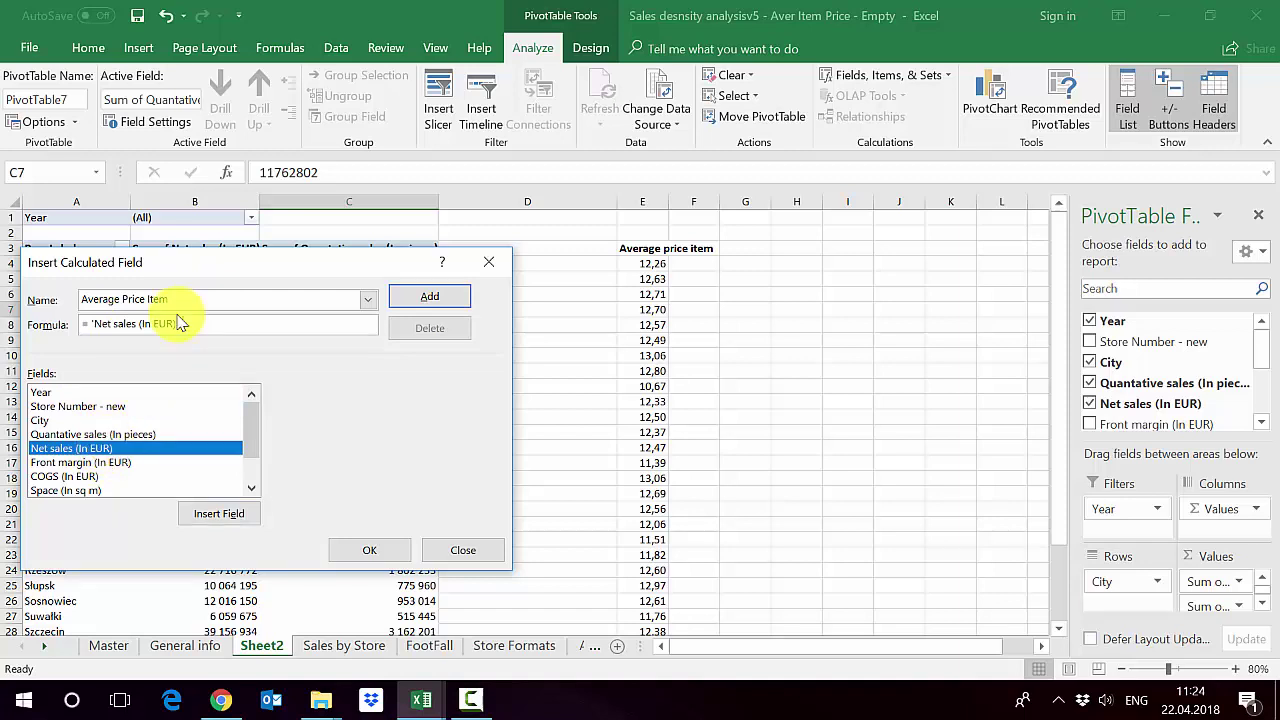
pyautogui.click(119, 436)
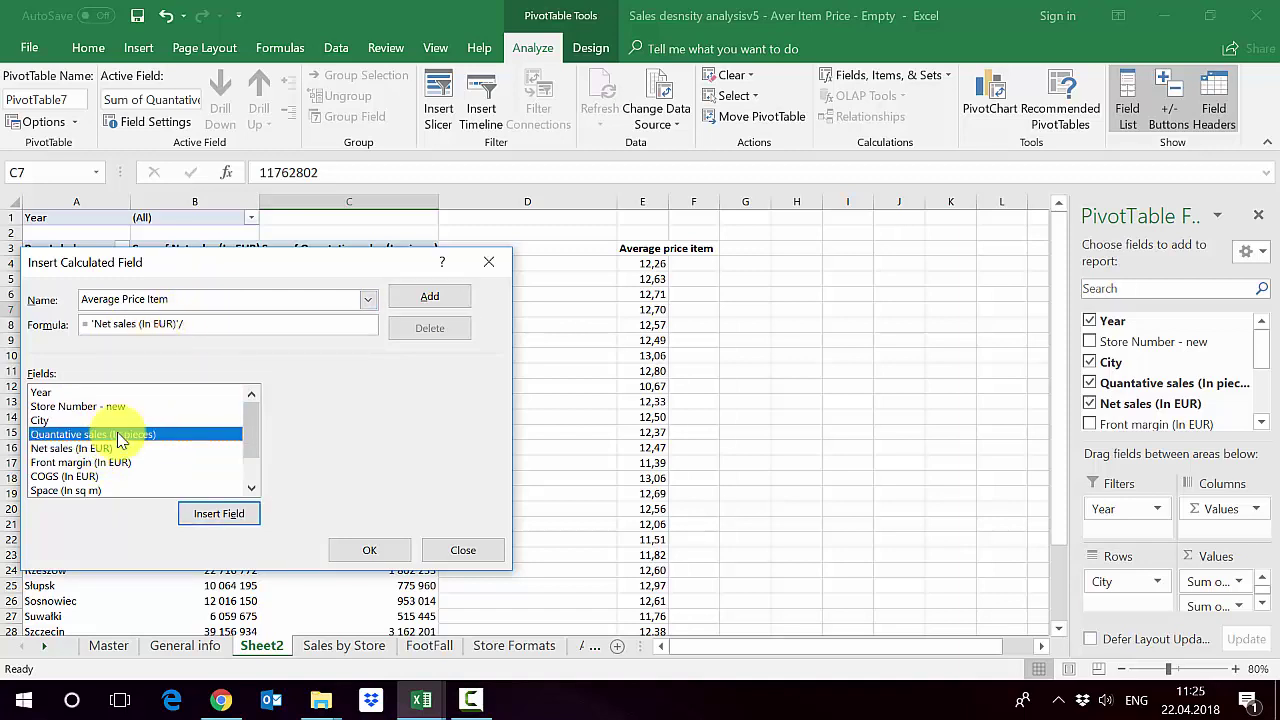
pyautogui.doubleClick(119, 440)
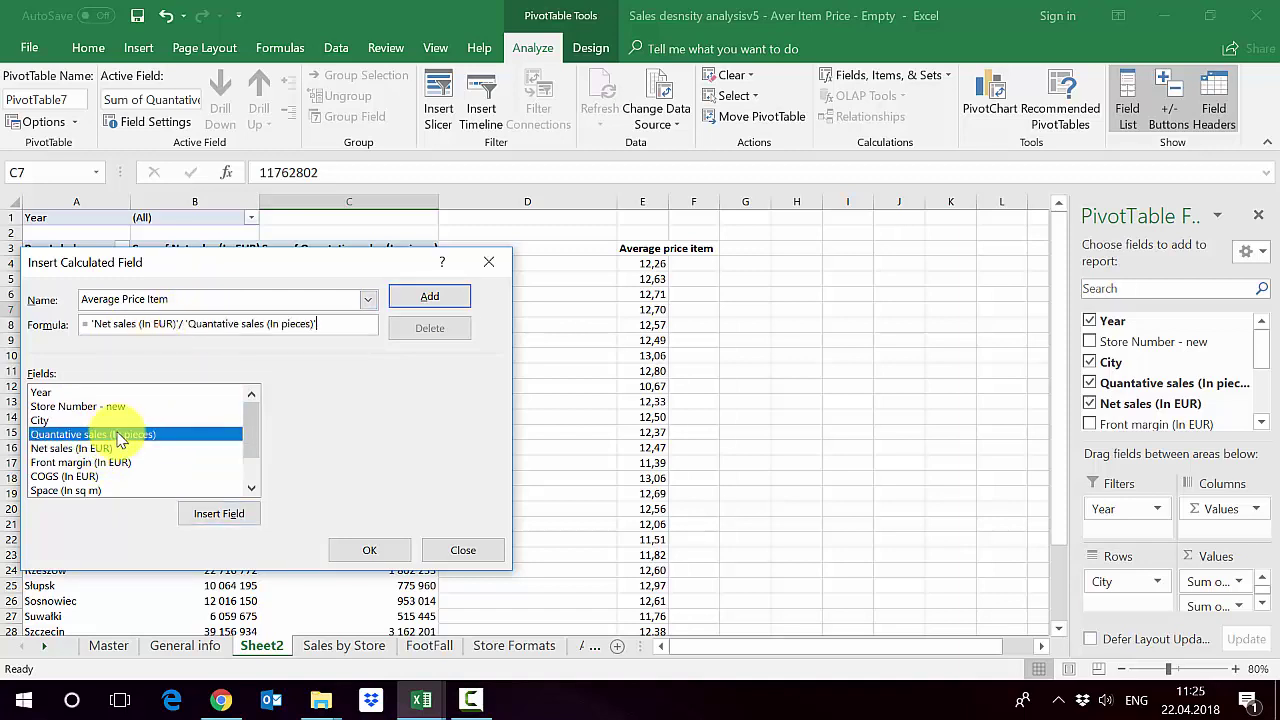
pyautogui.click(430, 297)
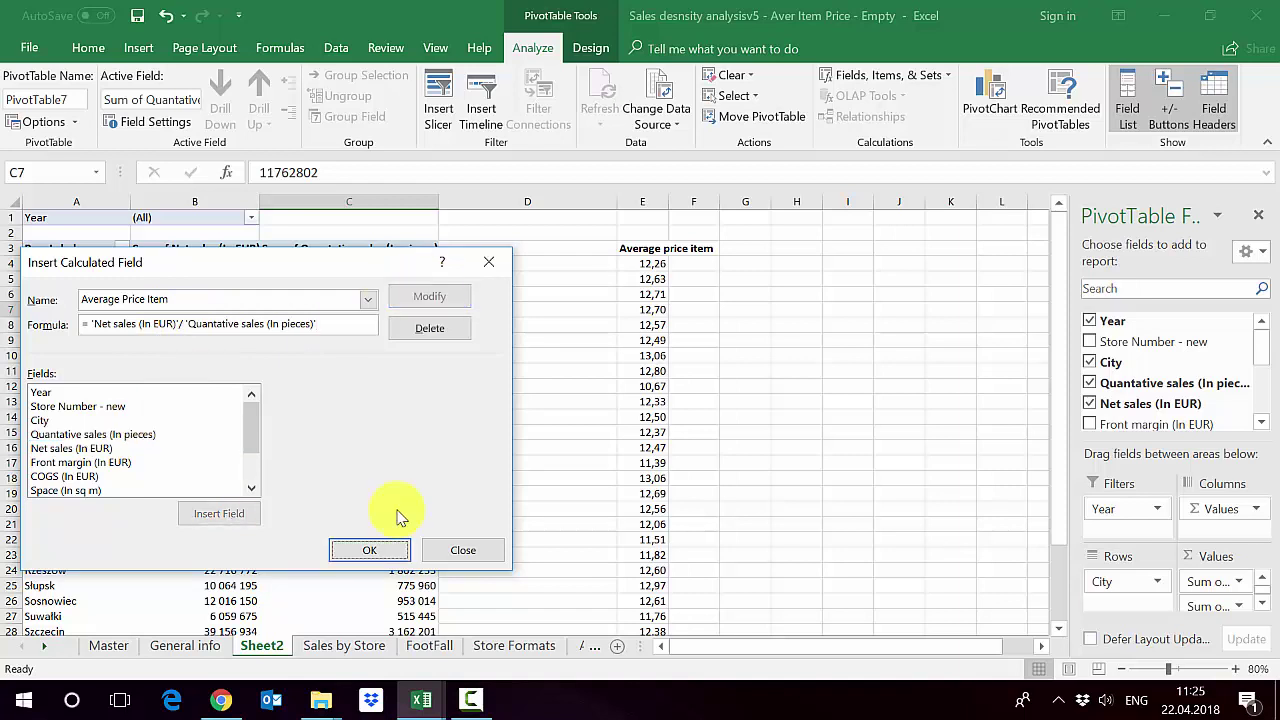
pyautogui.click(389, 550)
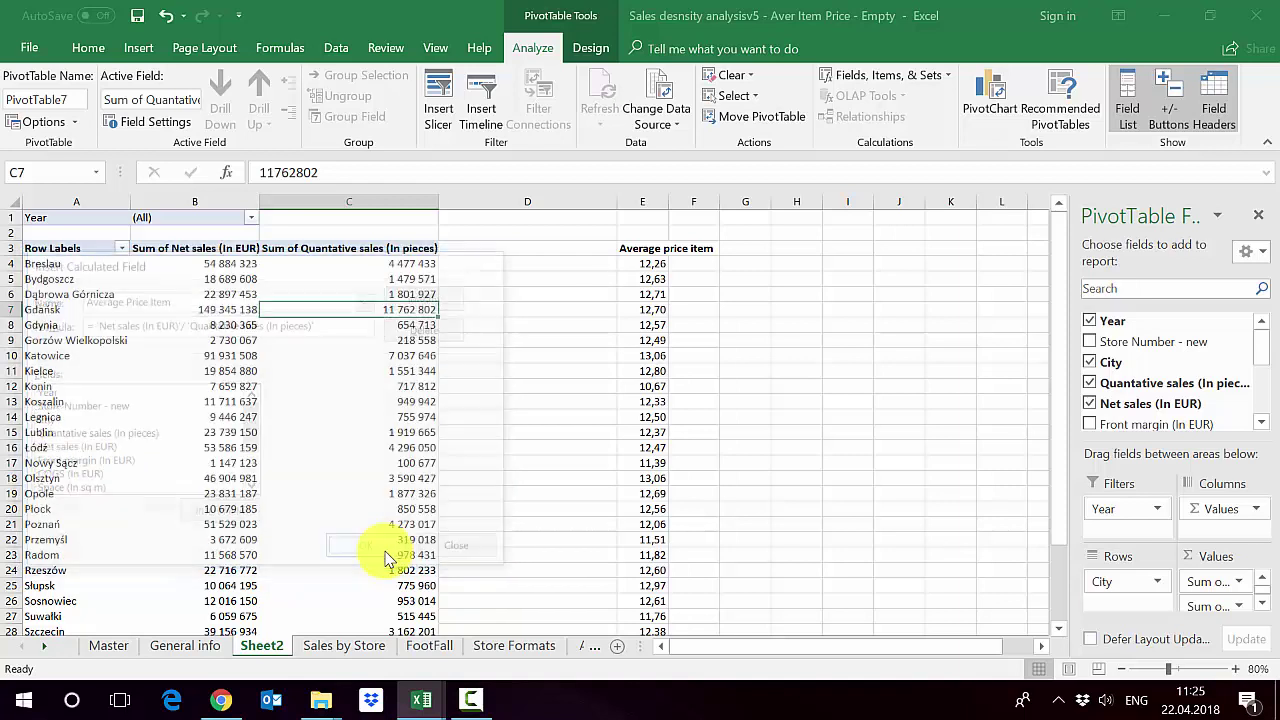
# - Format the pivot table's Sum of Average Price Item column as Number with 2 decimal places and a thousands separator
pyautogui.click(523, 323)
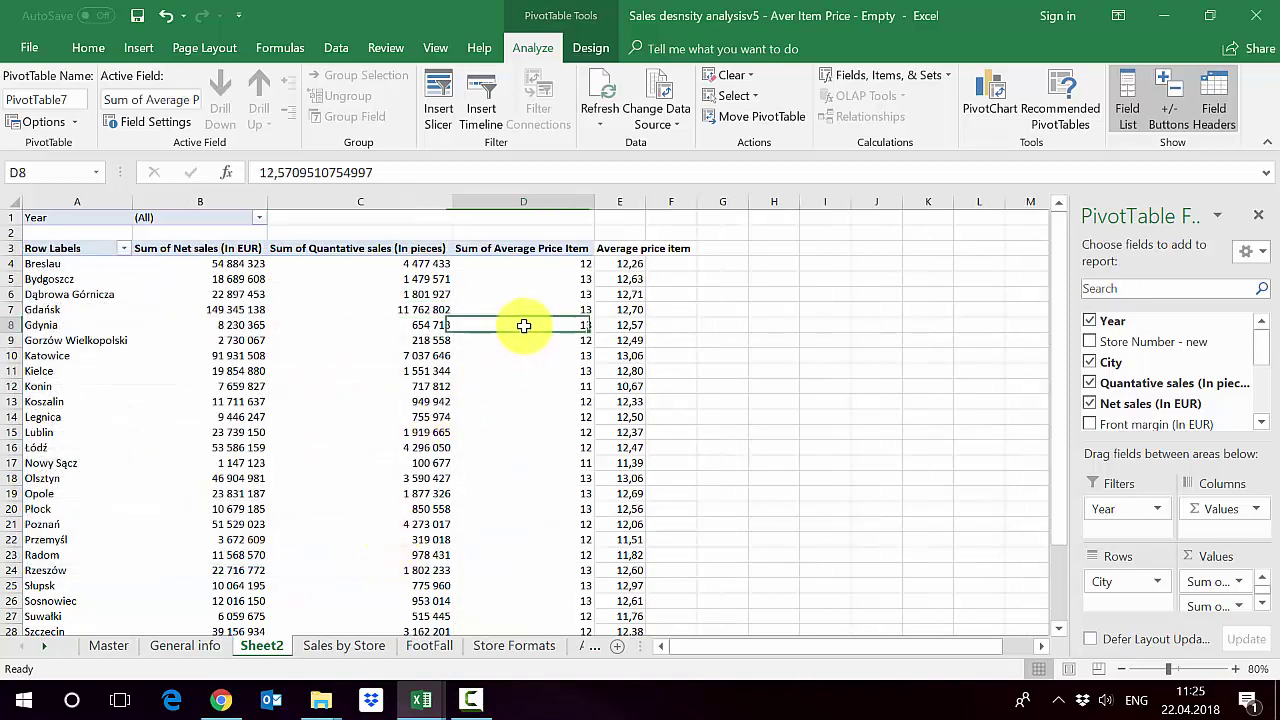
pyautogui.click(586, 268)
pyautogui.click(586, 268)
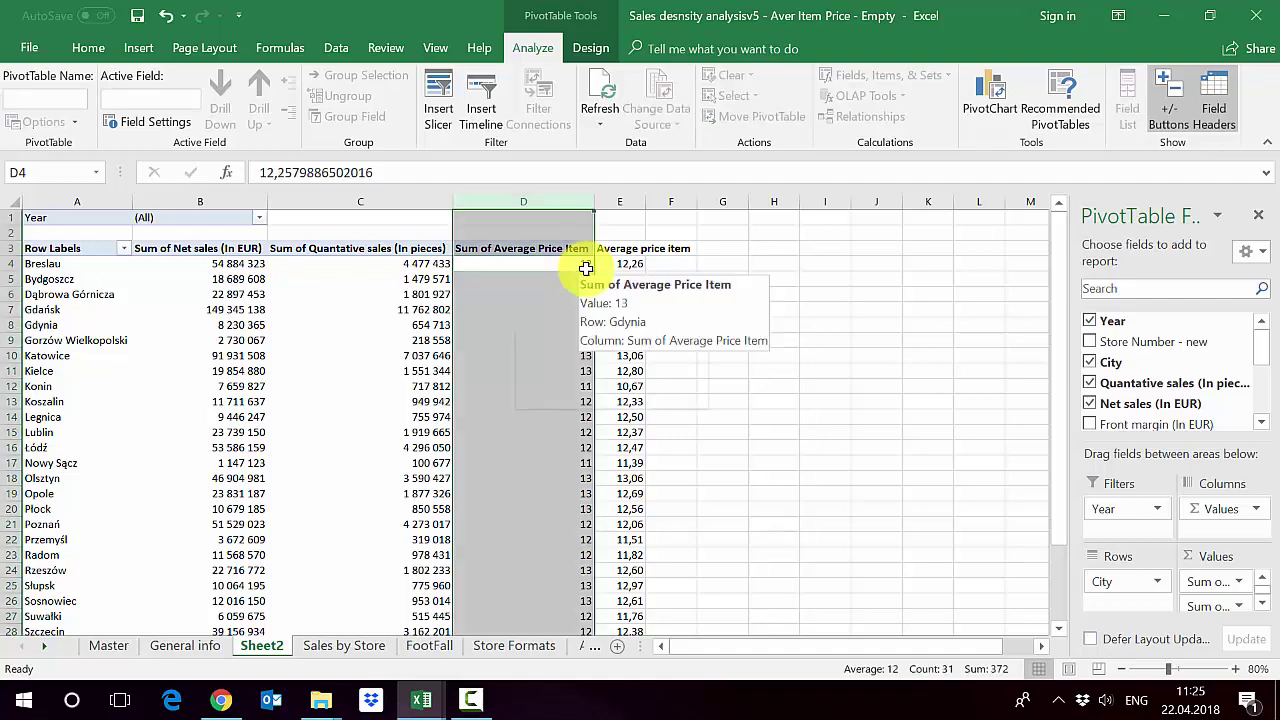
pyautogui.hotkey('ctrl', '1')
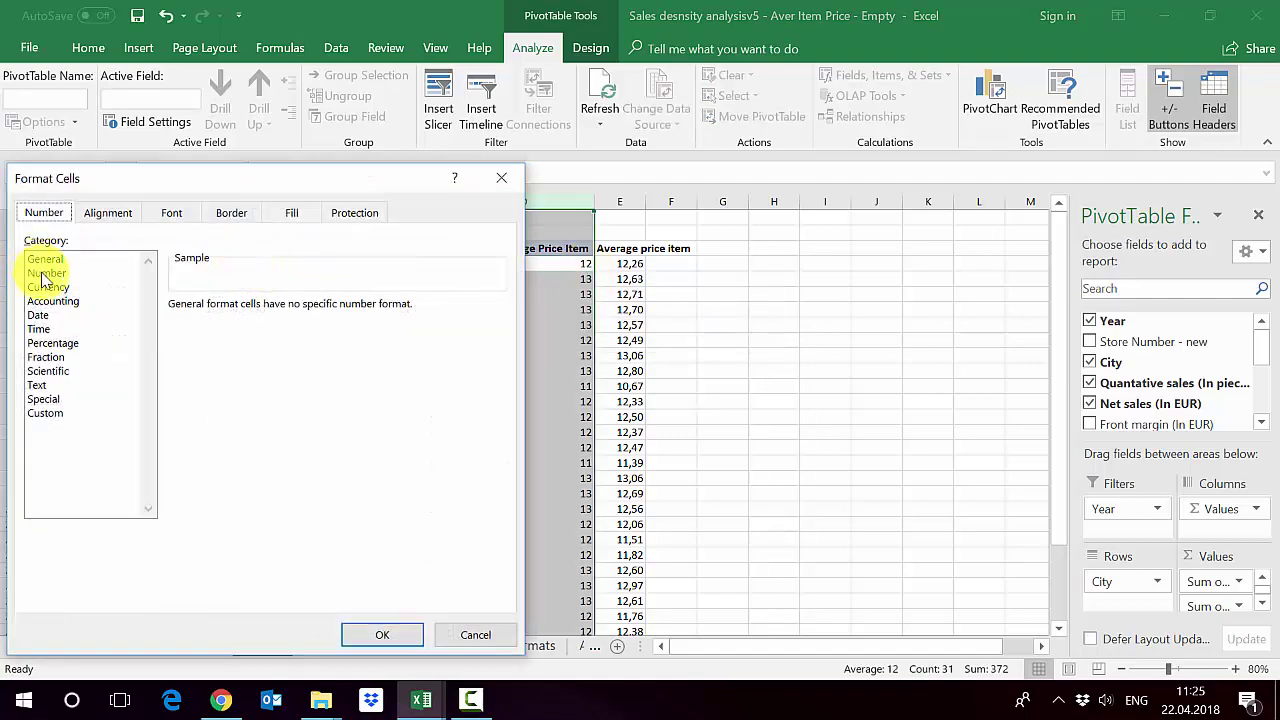
pyautogui.click(40, 273)
pyautogui.click(199, 333)
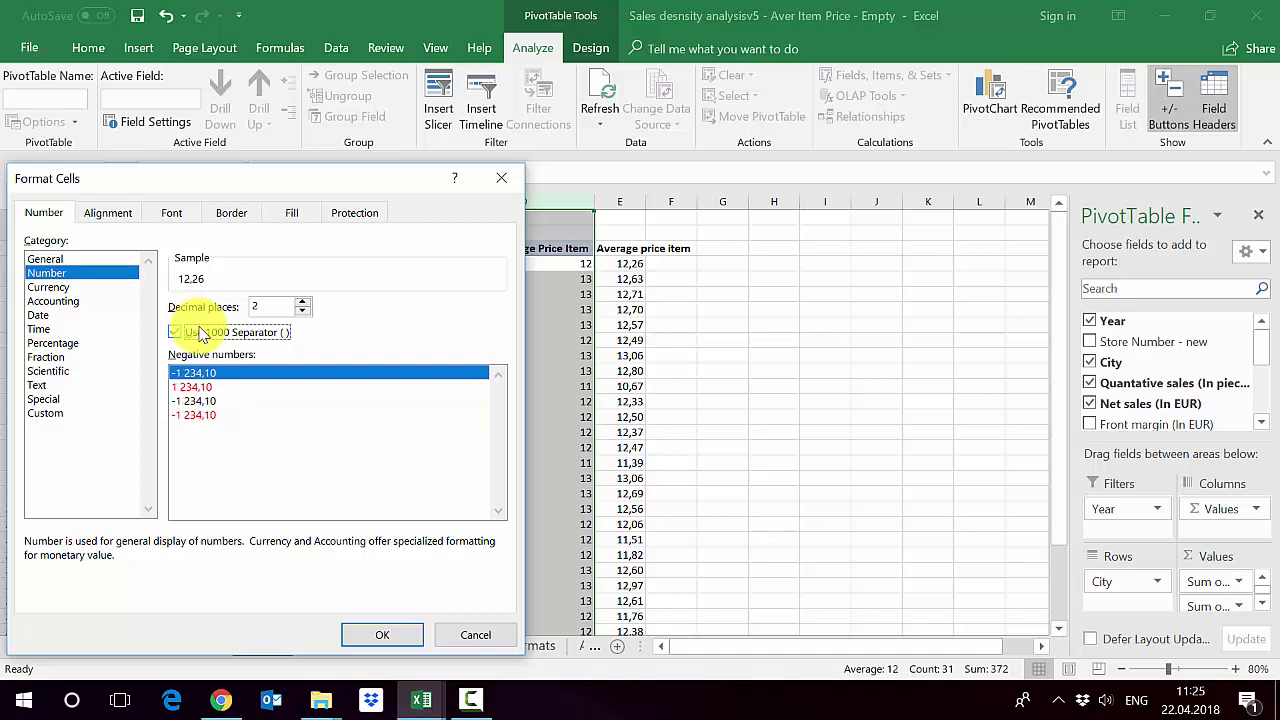
pyautogui.press('Return')
pyautogui.click(623, 280)
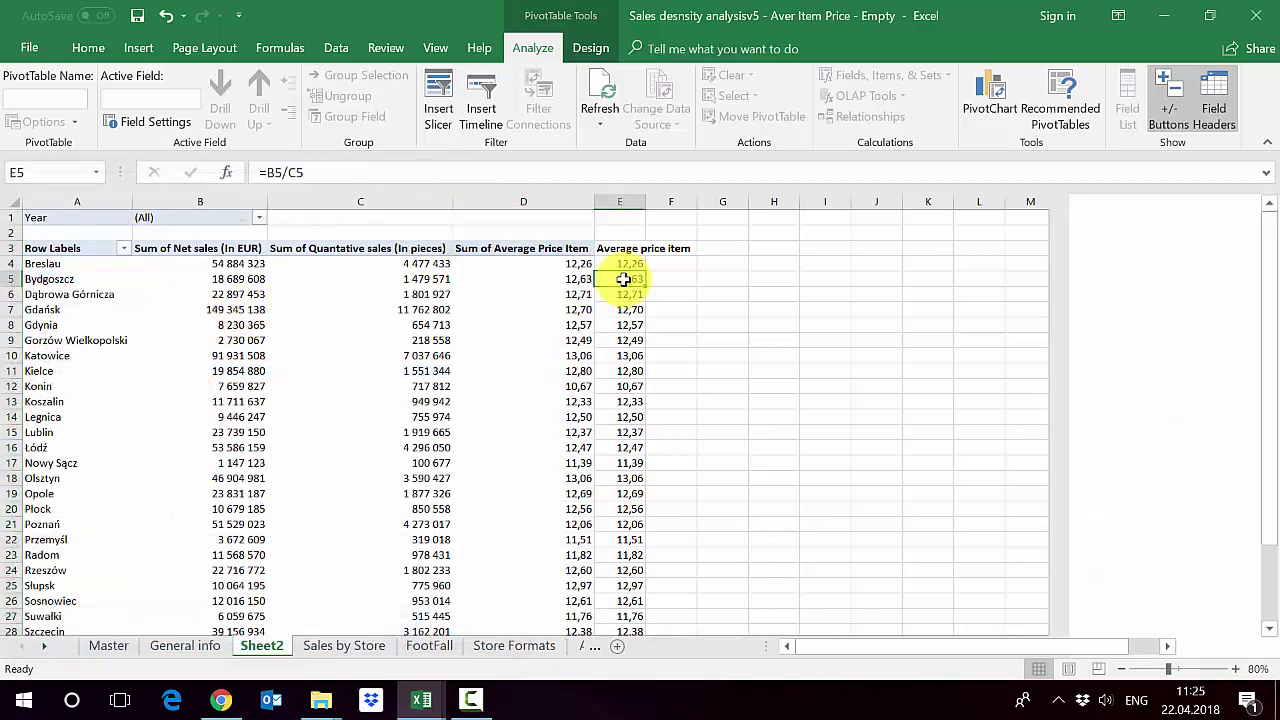
# - Remove the Average Price Item field from the pivot table and add it back, repeating the switch a few times
pyautogui.click(557, 388)
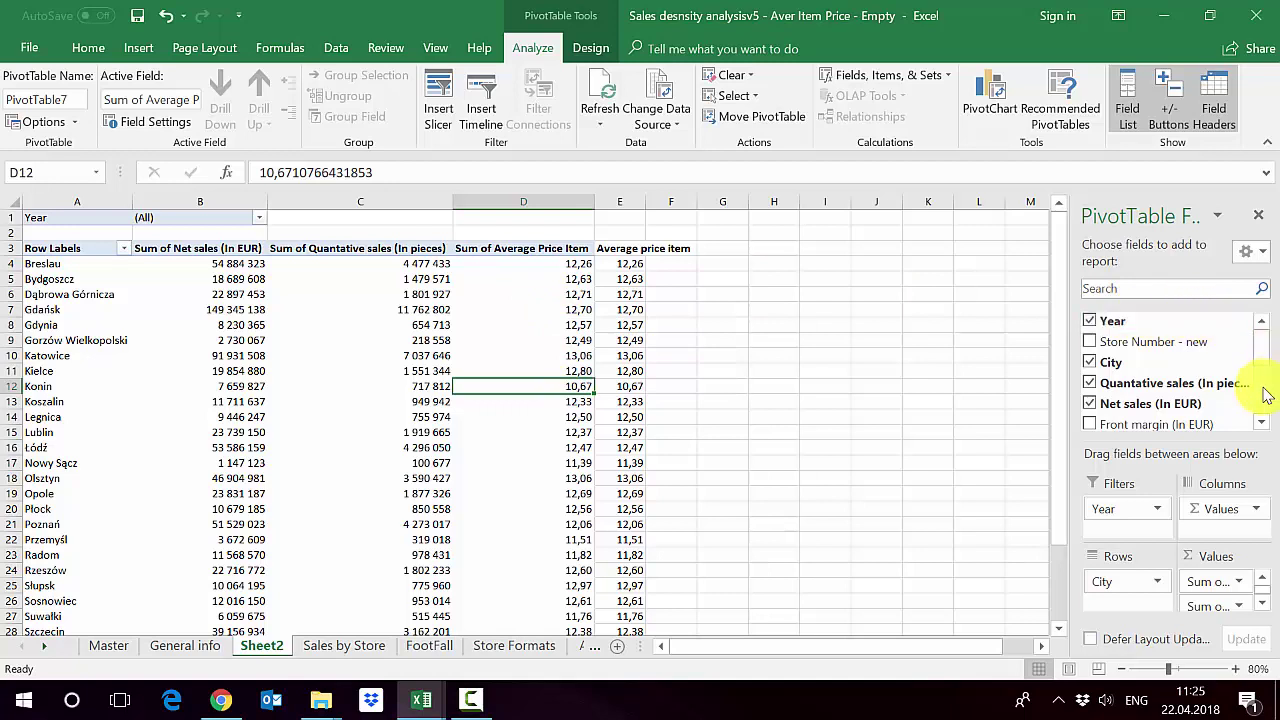
pyautogui.scroll(-5, 1265, 393)
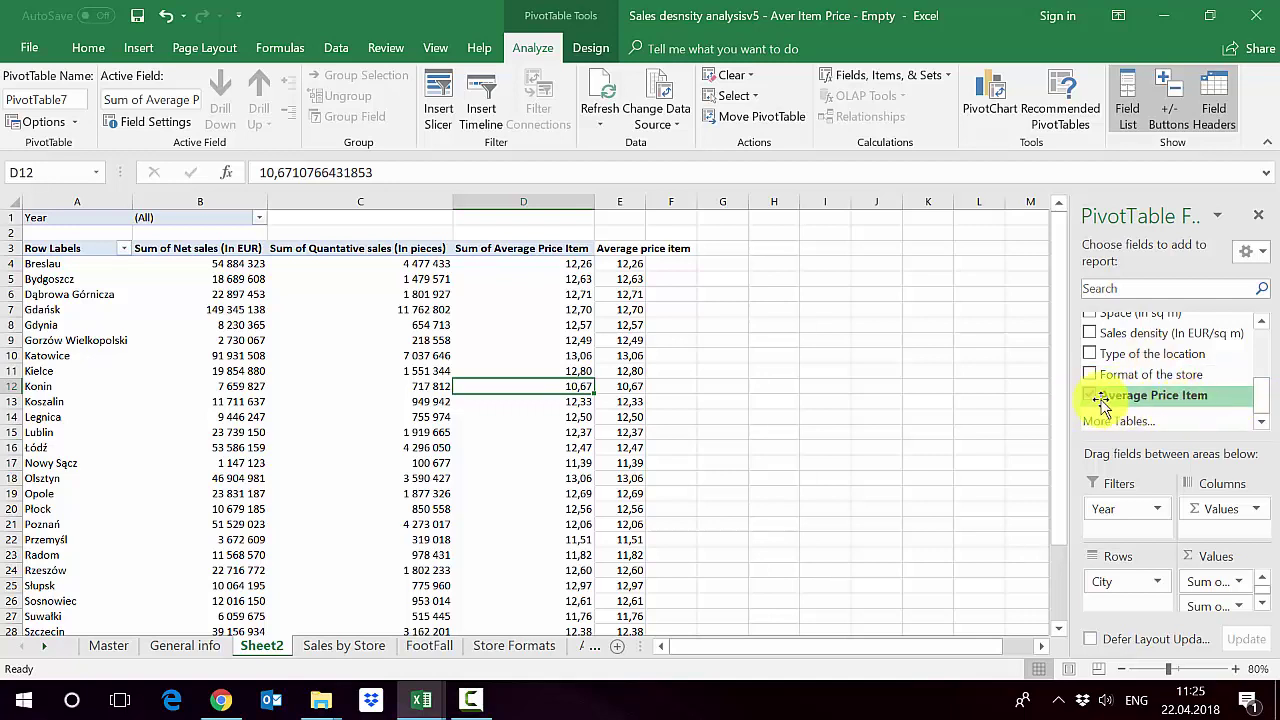
pyautogui.click(1090, 396)
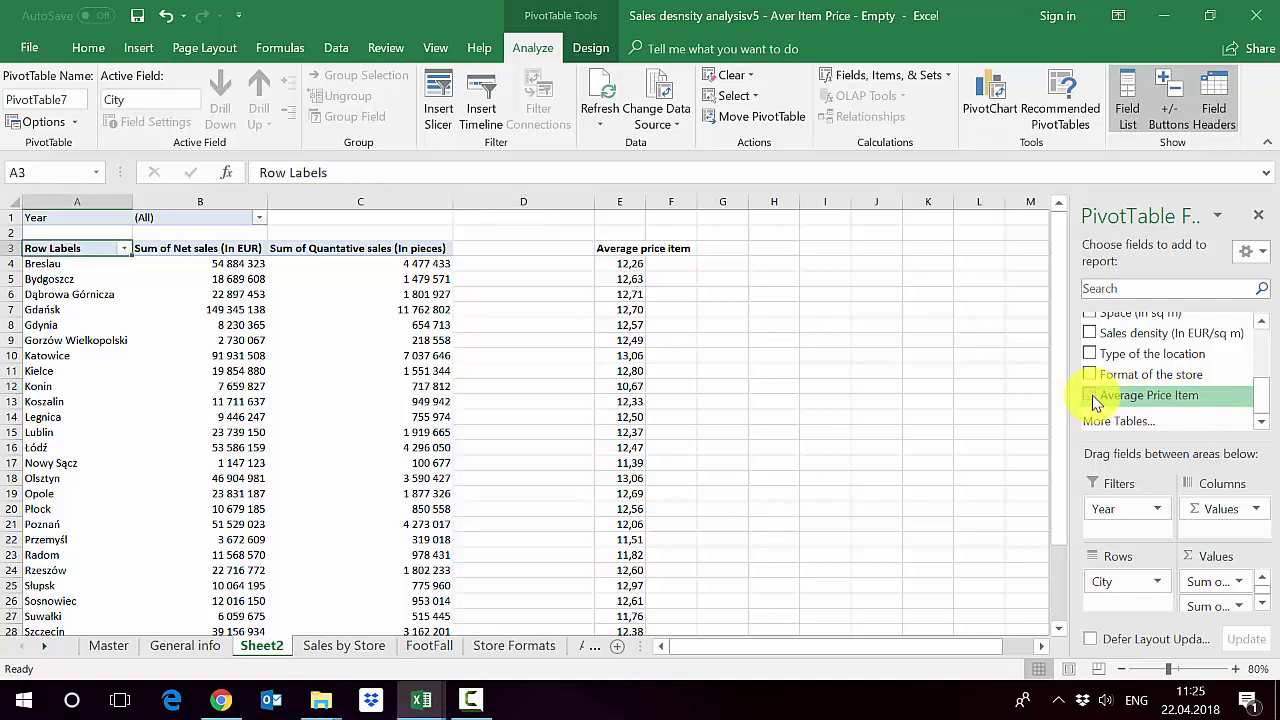
pyautogui.click(1091, 398)
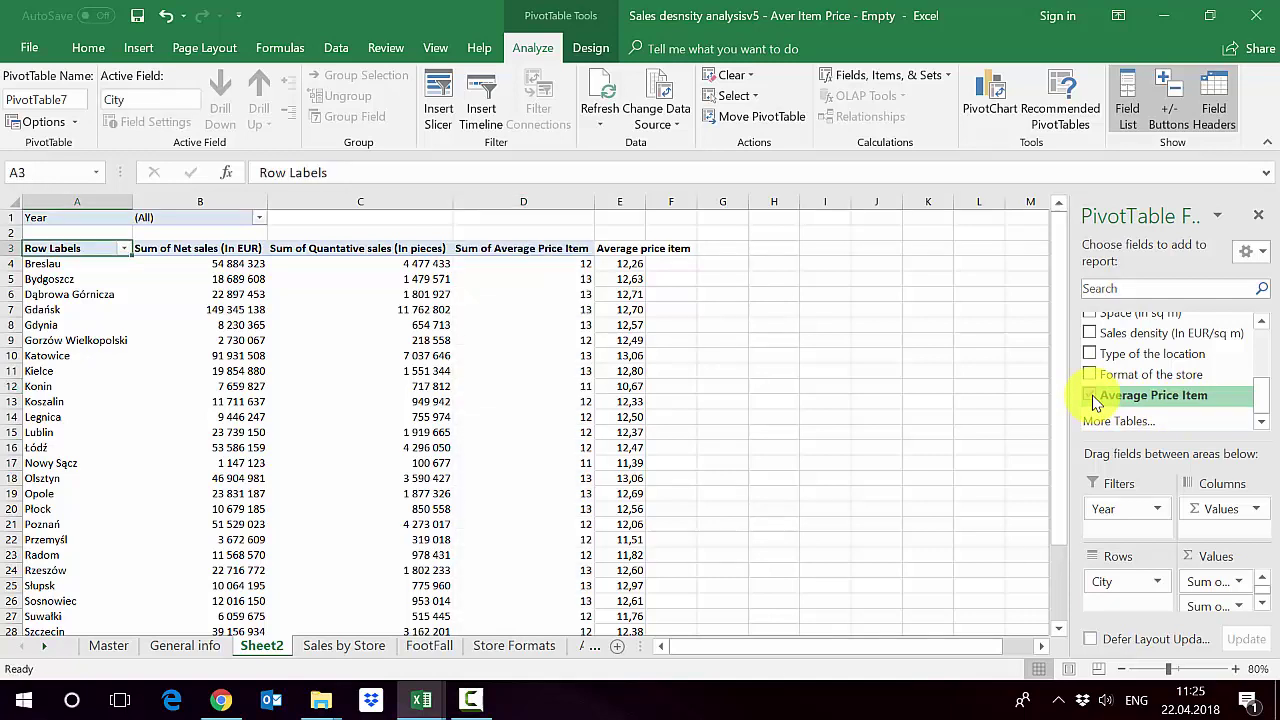
pyautogui.click(1091, 398)
pyautogui.click(1092, 397)
pyautogui.click(1092, 397)
pyautogui.click(1091, 397)
pyautogui.click(580, 373)
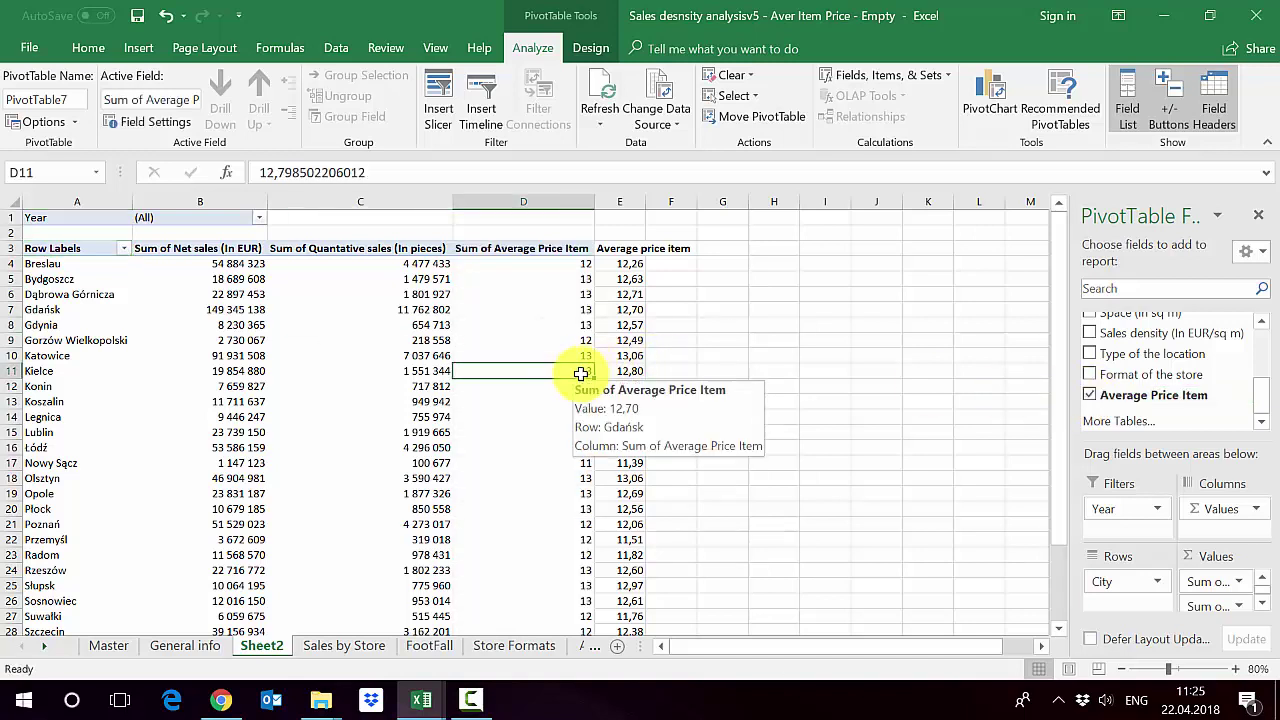